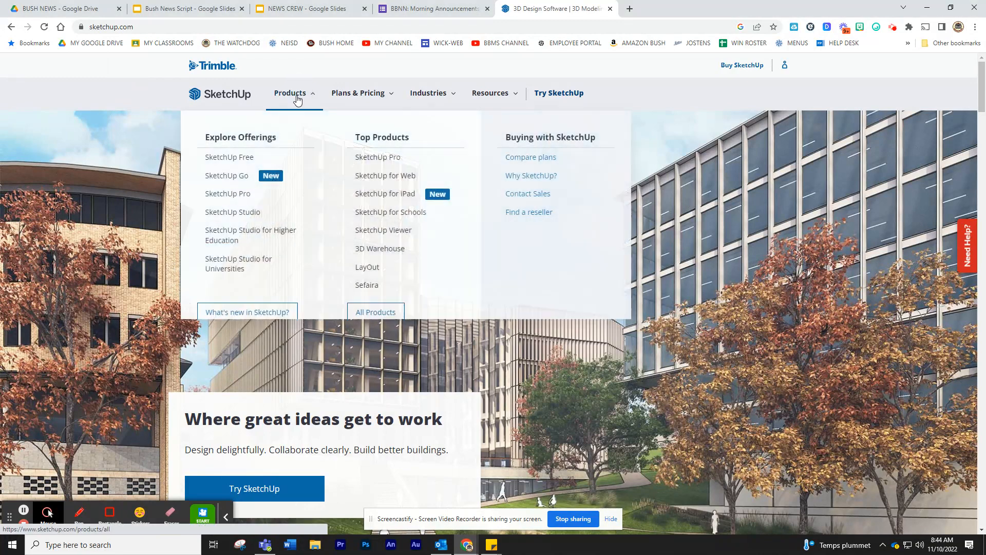
# - Launch the free web version of SketchUp from the website's SketchUp Free page
pyautogui.click(232, 156)
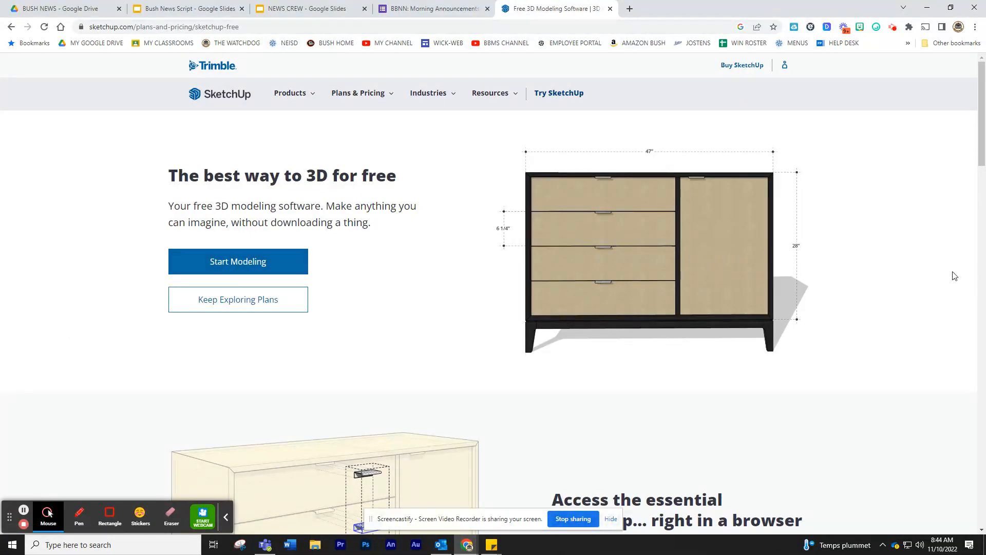
pyautogui.click(211, 268)
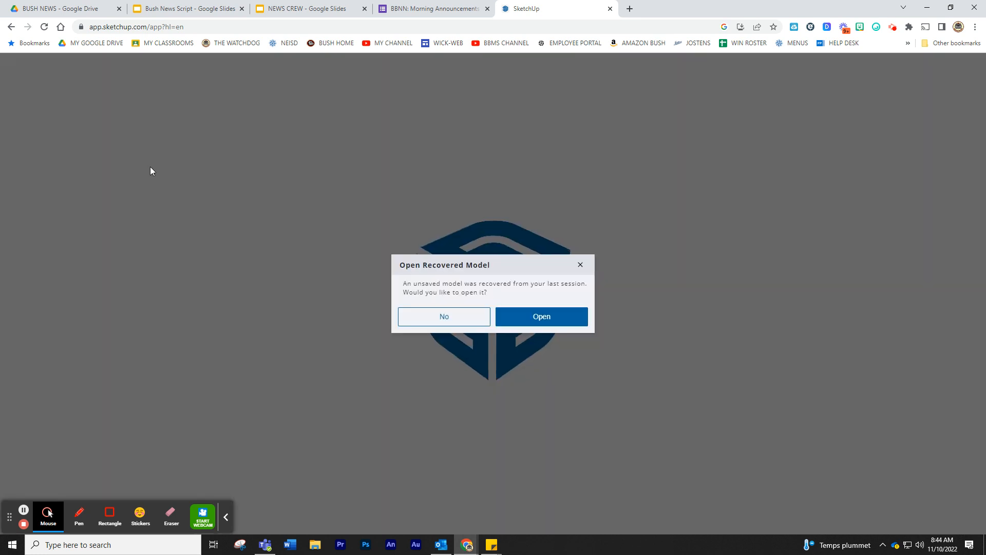
# - Decline the recovered unsaved model and start a new blank untitled model
pyautogui.click(436, 317)
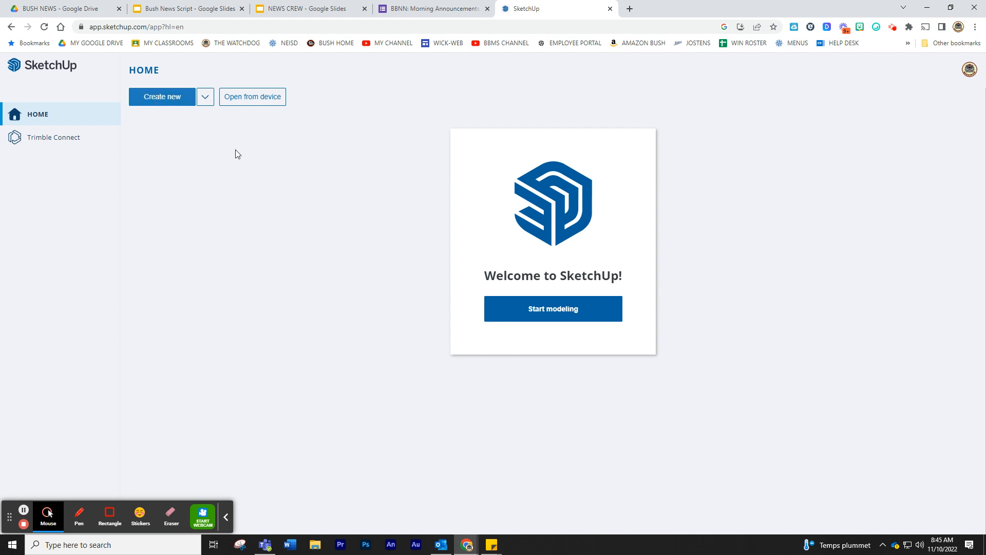
pyautogui.click(552, 311)
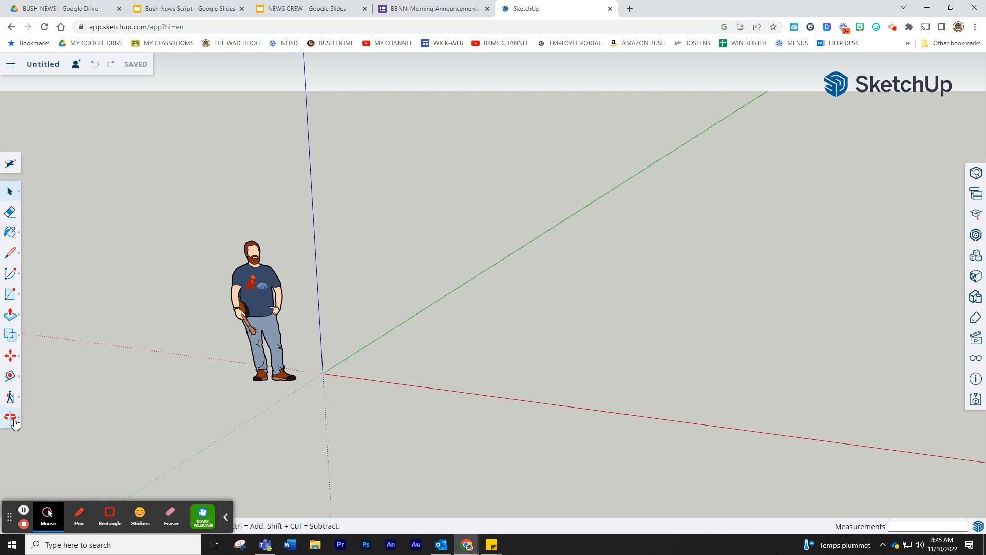
pyautogui.click(12, 397)
pyautogui.click(10, 377)
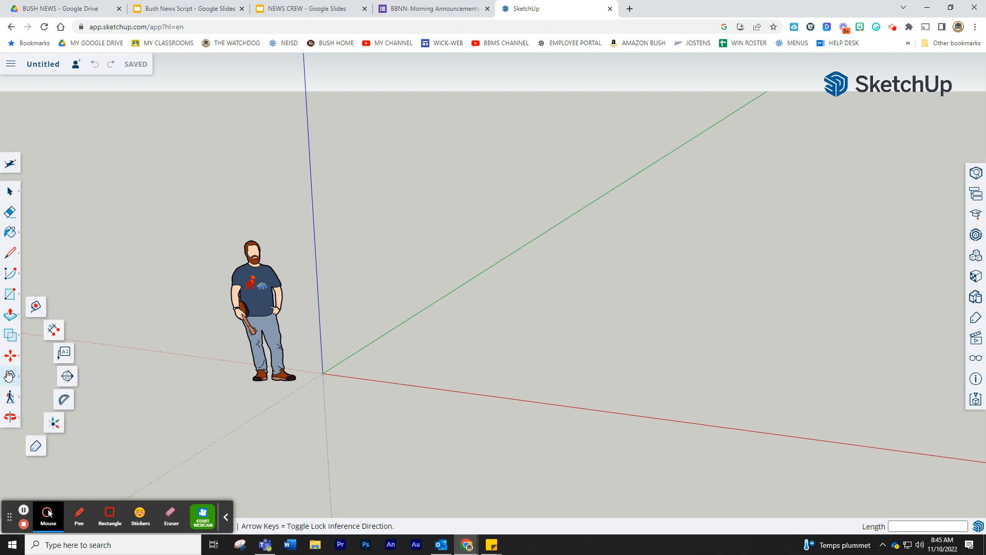
pyautogui.click(12, 360)
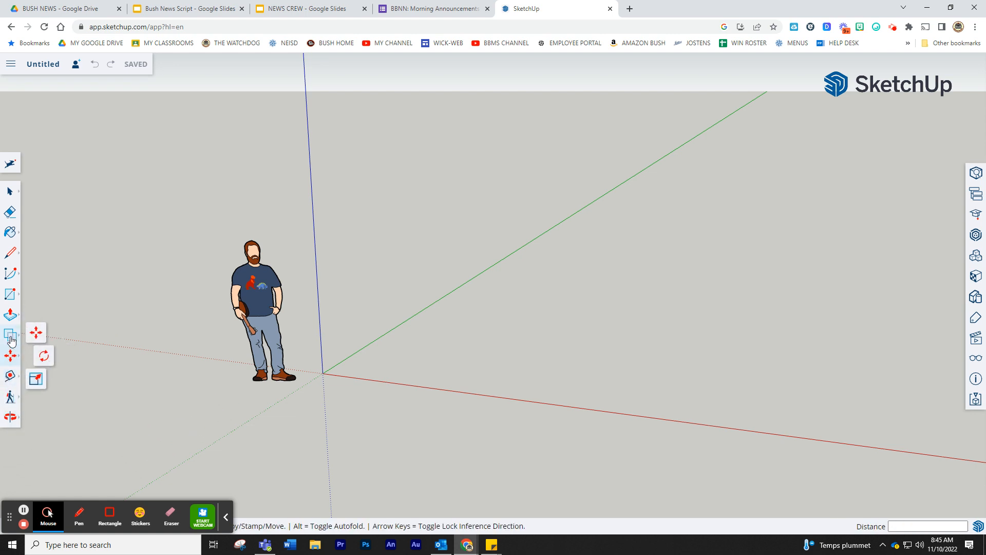
pyautogui.click(12, 334)
pyautogui.click(10, 315)
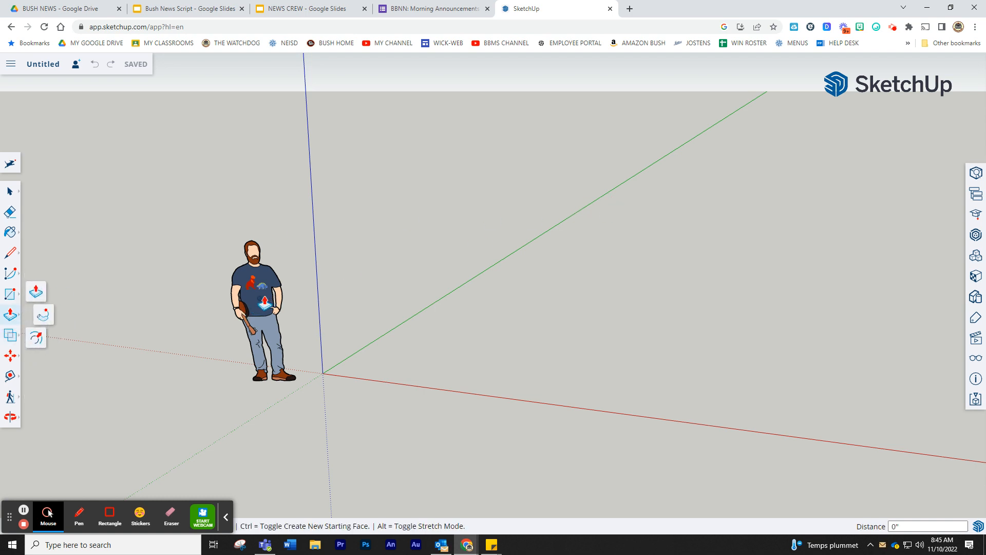
pyautogui.click(10, 192)
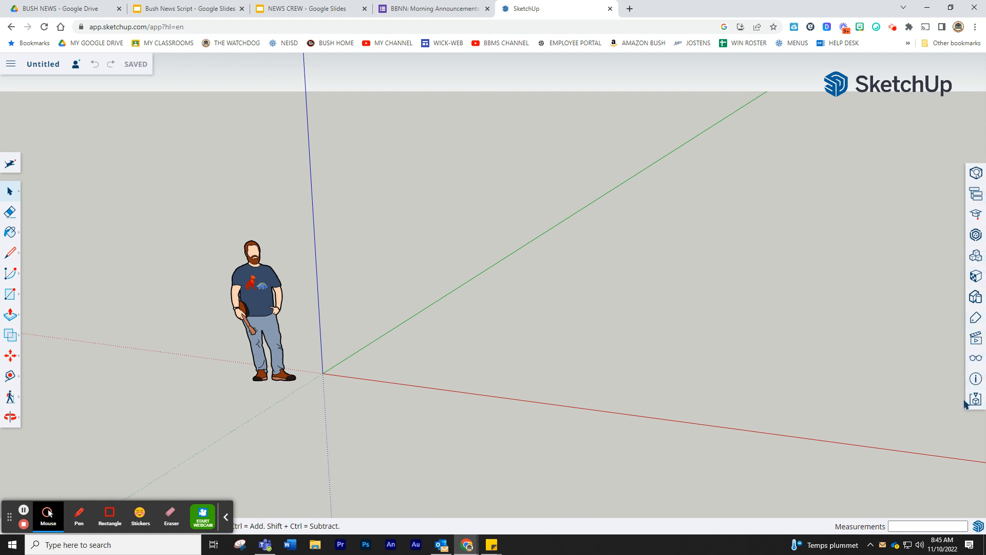
pyautogui.click(976, 280)
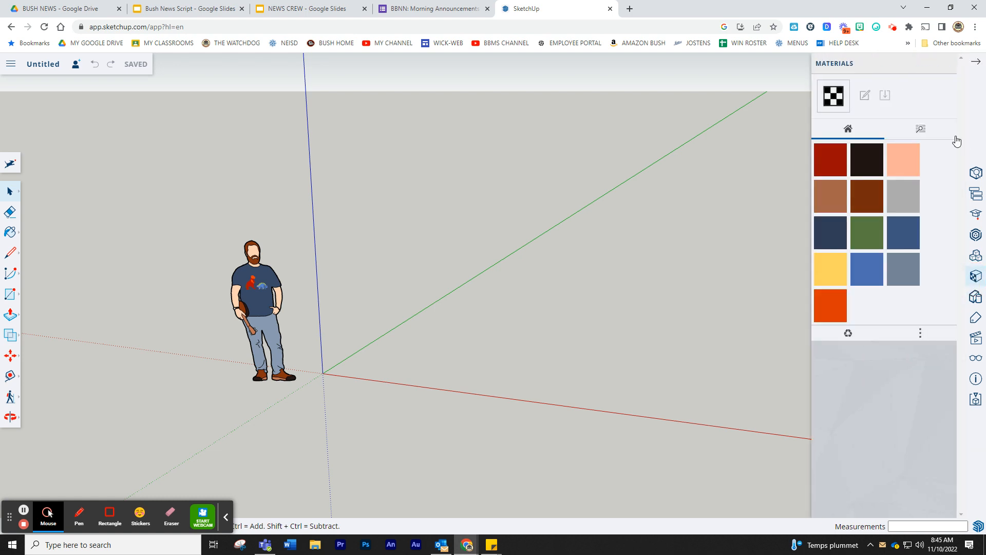
pyautogui.click(922, 133)
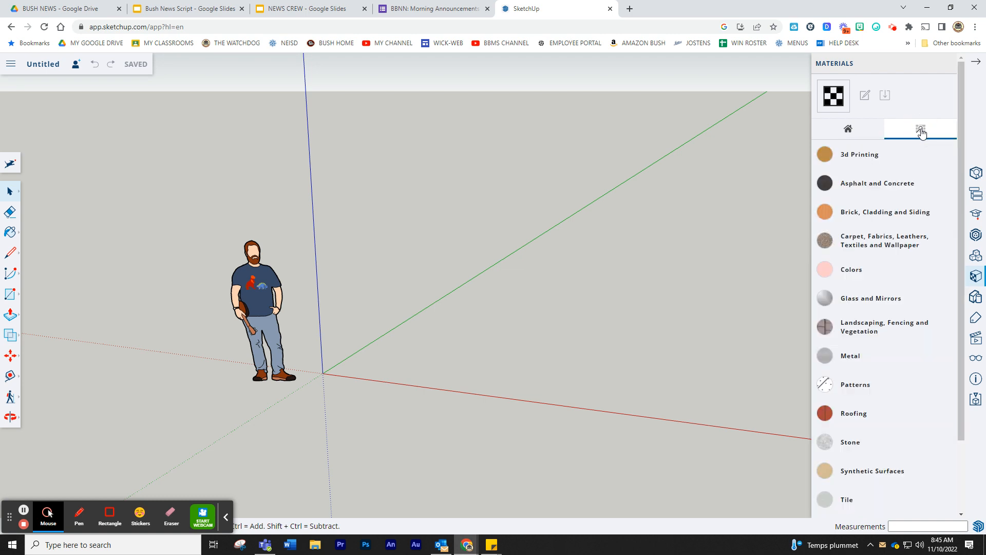
pyautogui.click(976, 63)
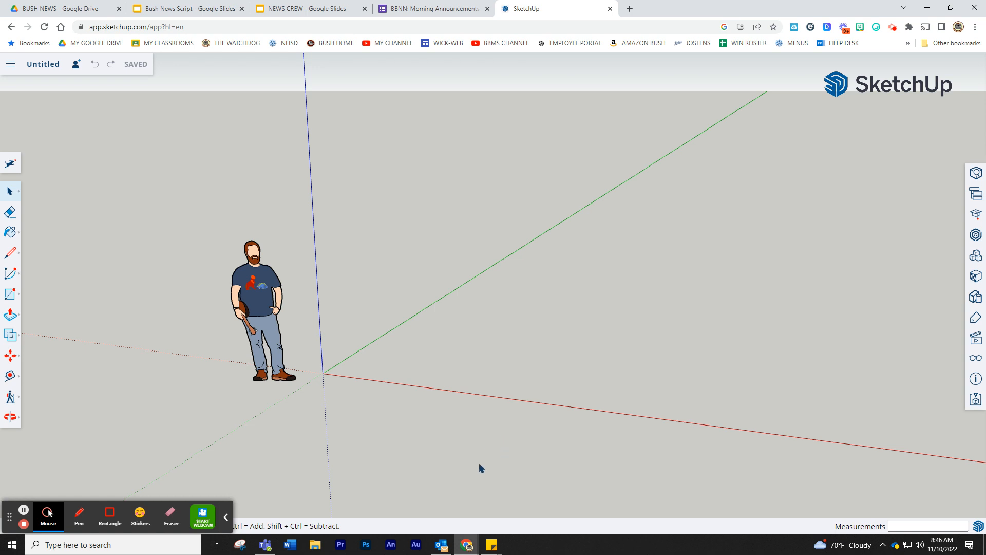
# - Zoom out and pan so the origin sits near the left edge of the view
pyautogui.click(9, 295)
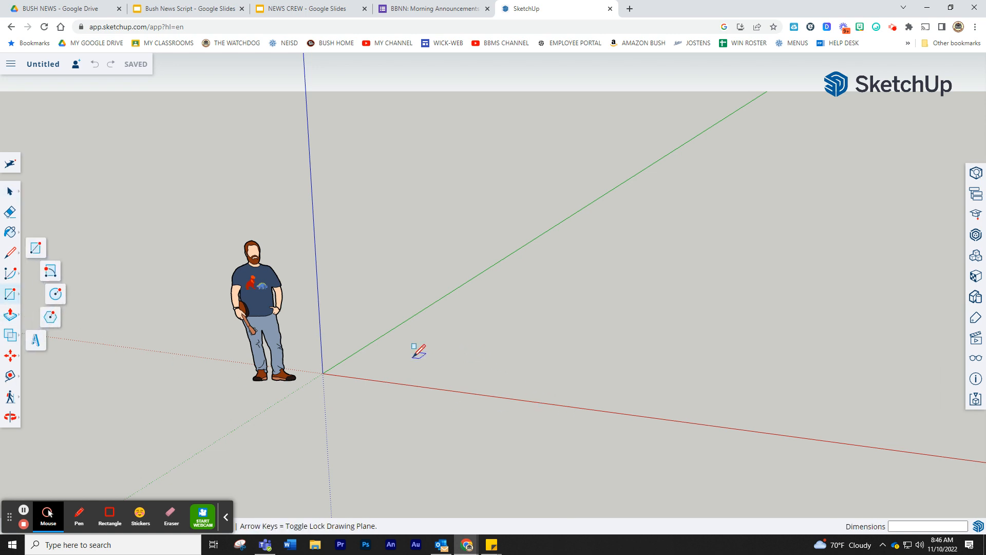
pyautogui.scroll(-10, 415, 356)
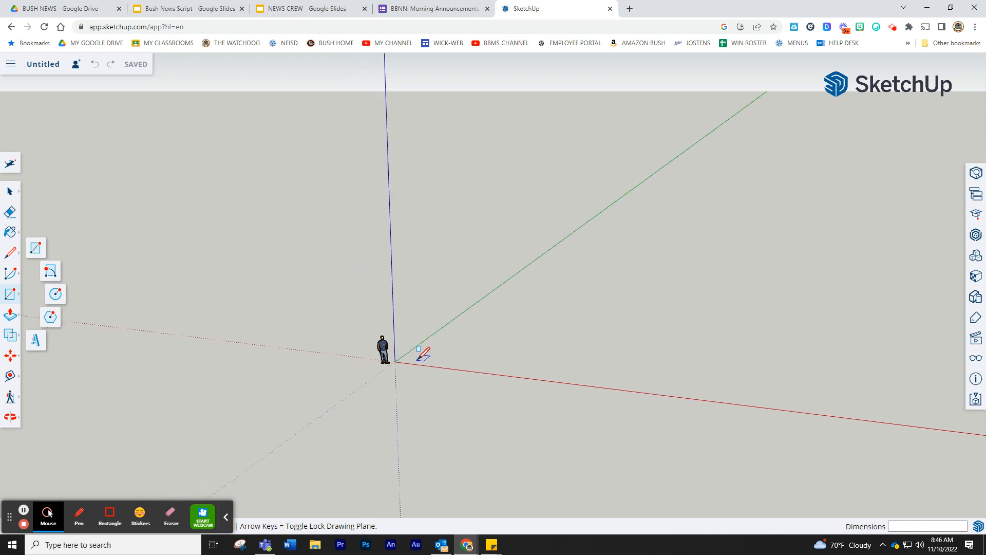
pyautogui.scroll(-3, 422, 354)
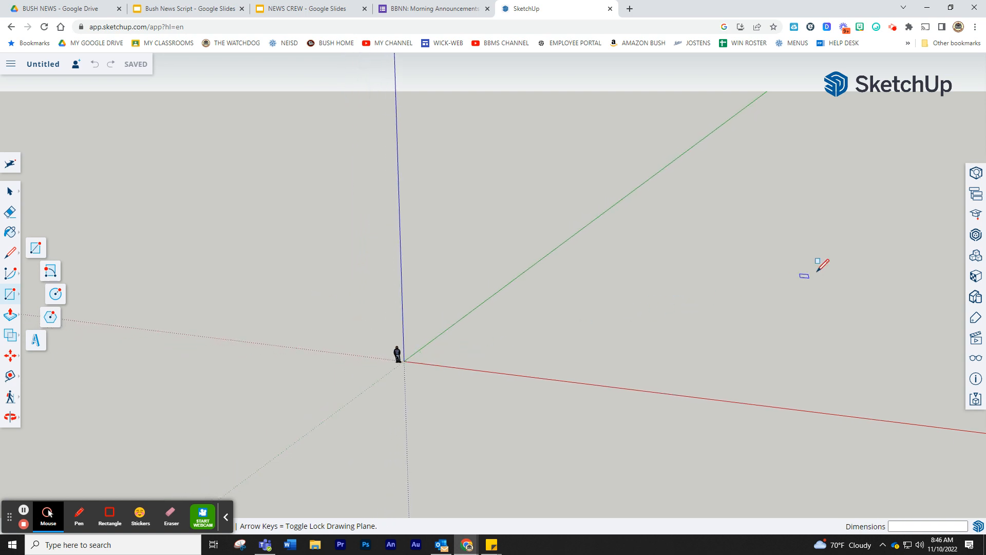
pyautogui.click(11, 419)
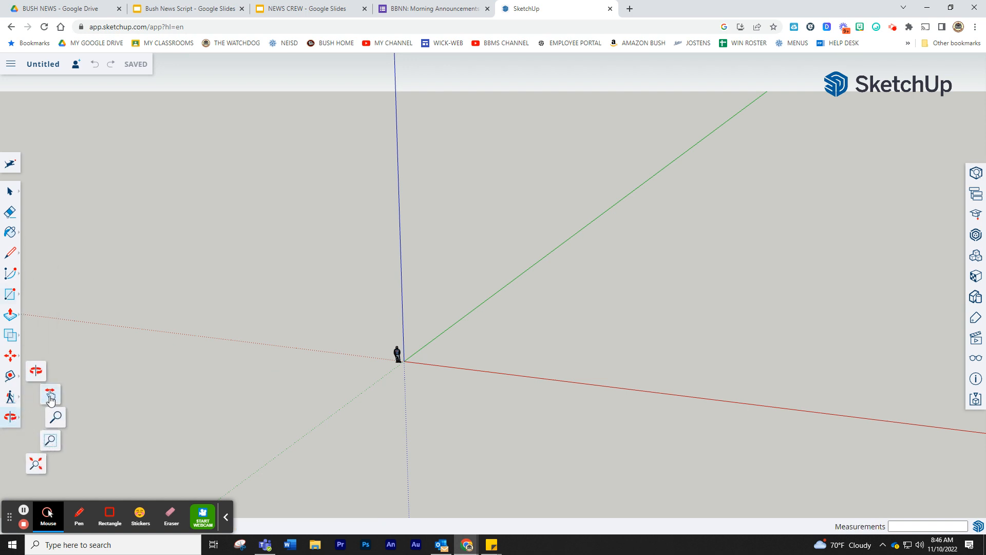
pyautogui.click(50, 396)
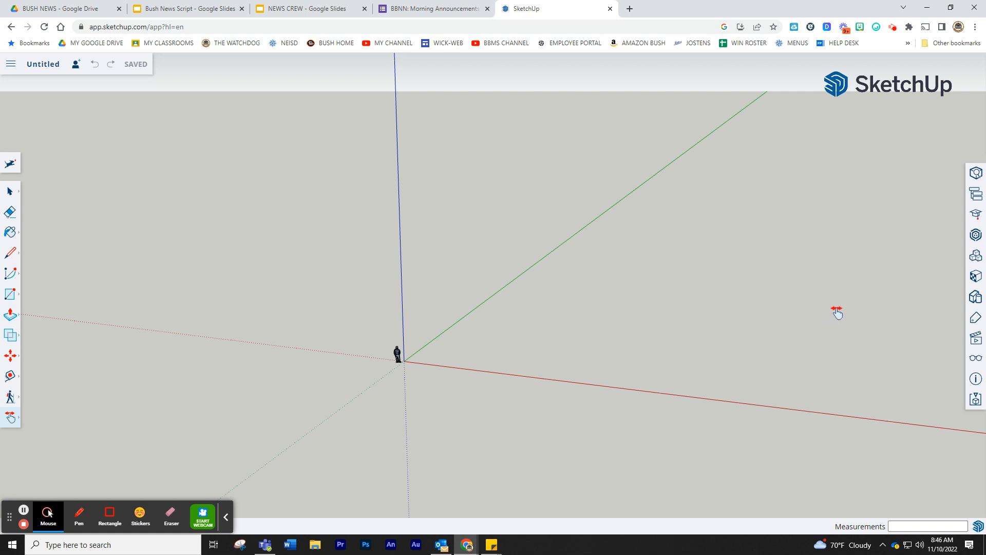
pyautogui.moveTo(794, 316); pyautogui.dragTo(436, 347)
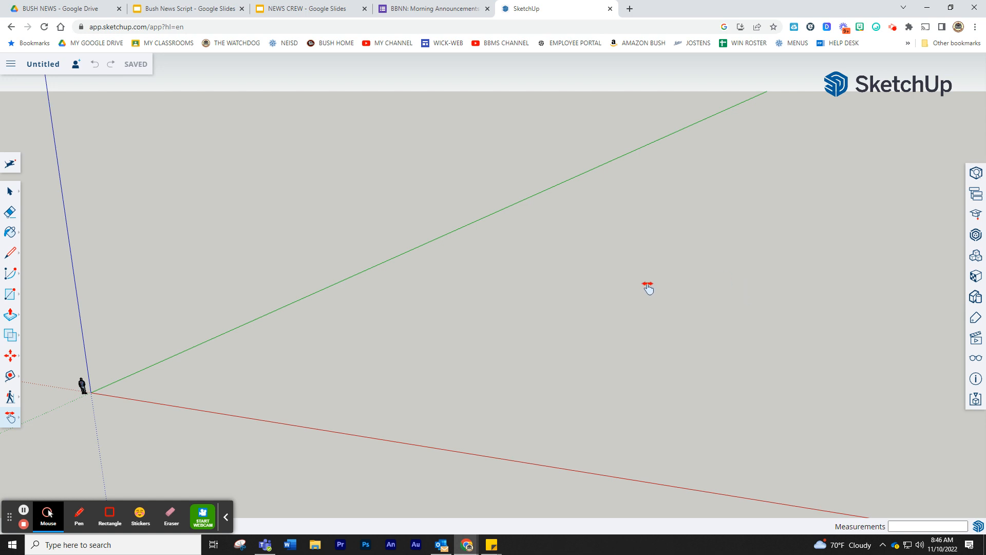
pyautogui.click(12, 295)
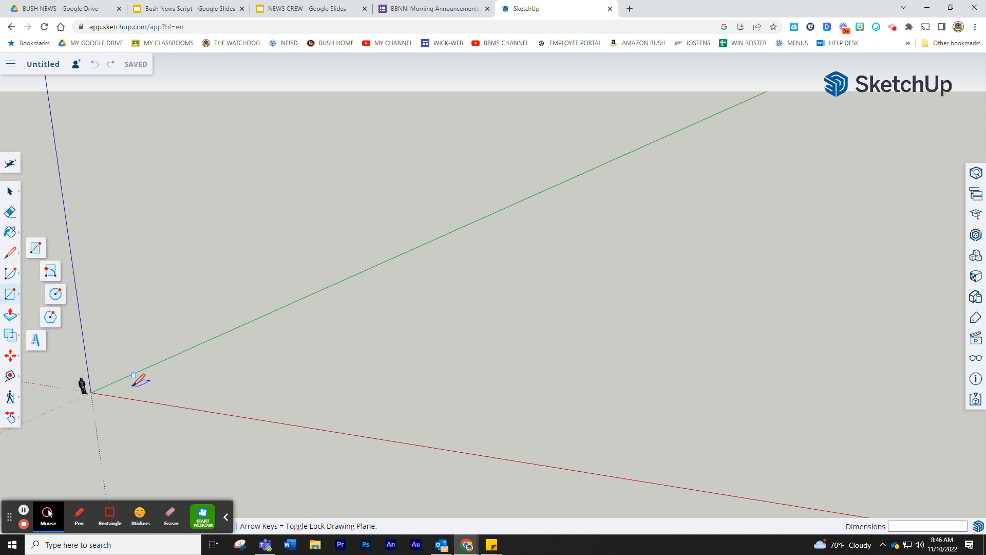
# - Draw a ground rectangle from the origin sized exactly 300' by 300'
pyautogui.click(152, 388)
pyautogui.moveTo(152, 388); pyautogui.dragTo(885, 266)
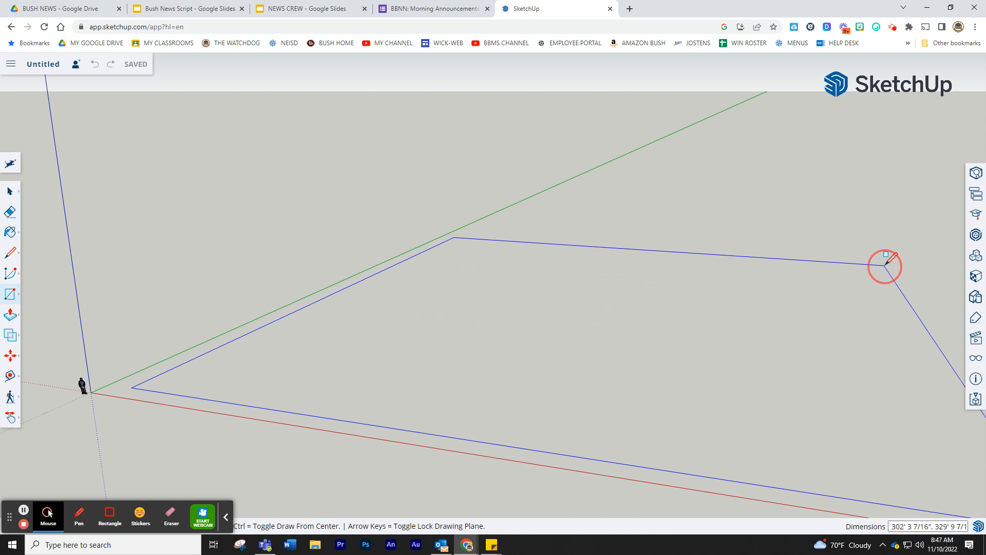
pyautogui.moveTo(884, 265); pyautogui.dragTo(884, 265)
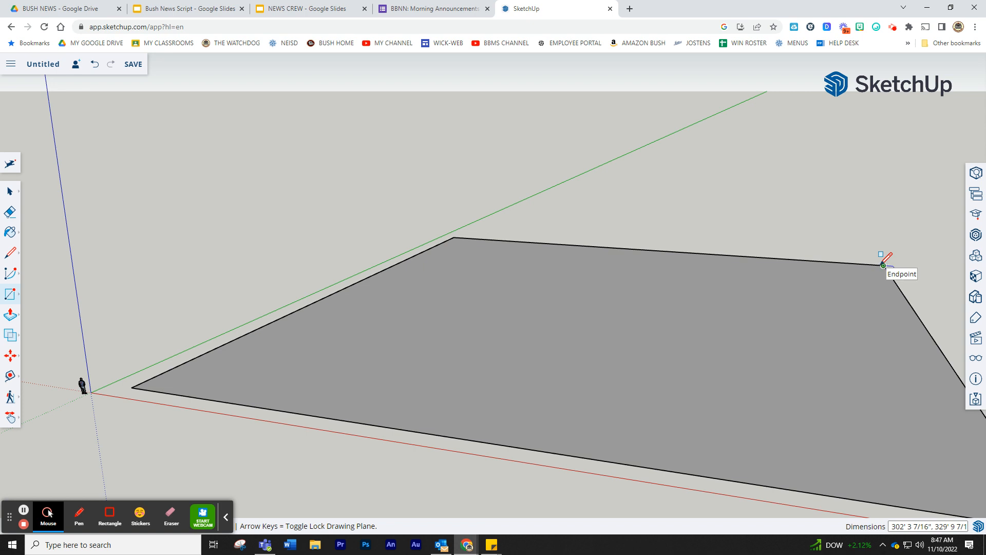
pyautogui.write('3')
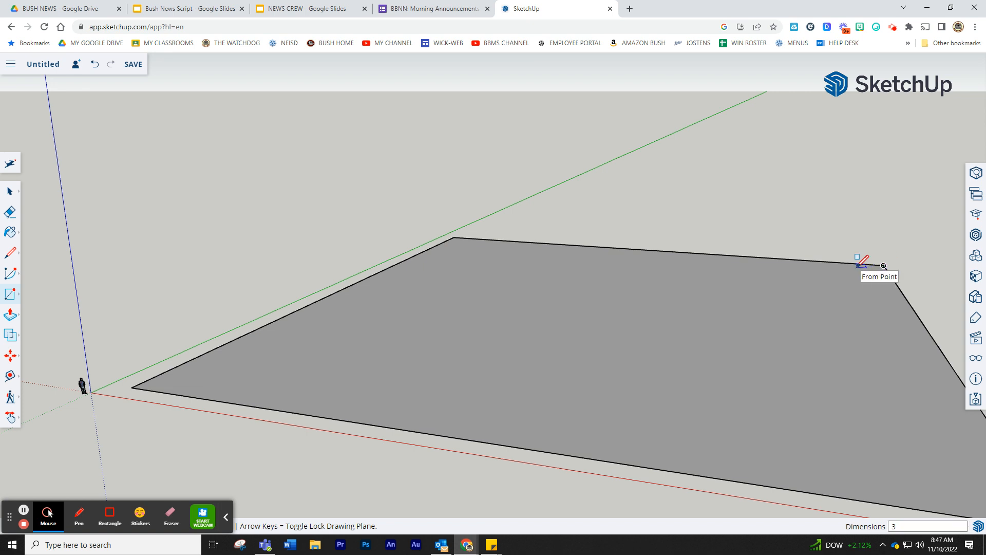
pyautogui.write("00', 3")
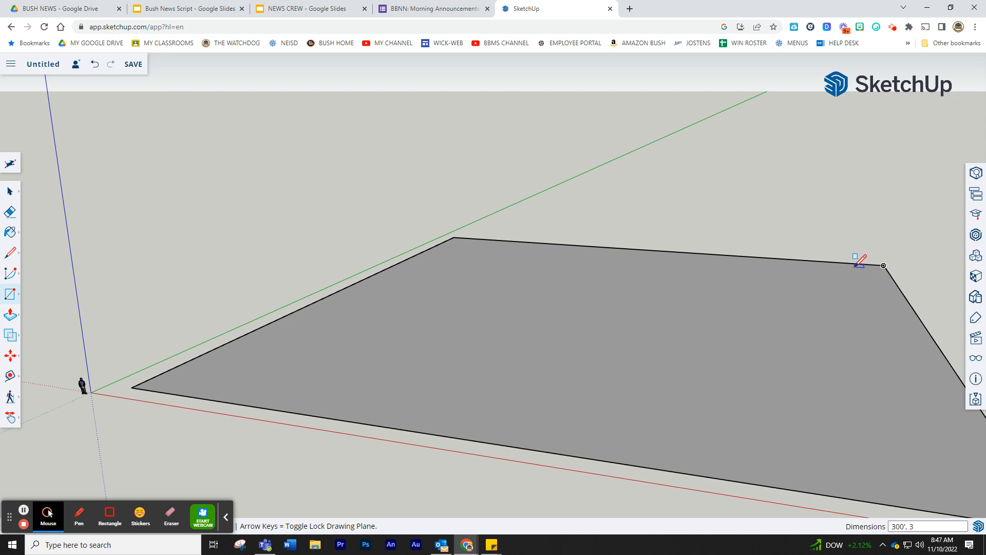
pyautogui.write("00'")
pyautogui.press('Return')
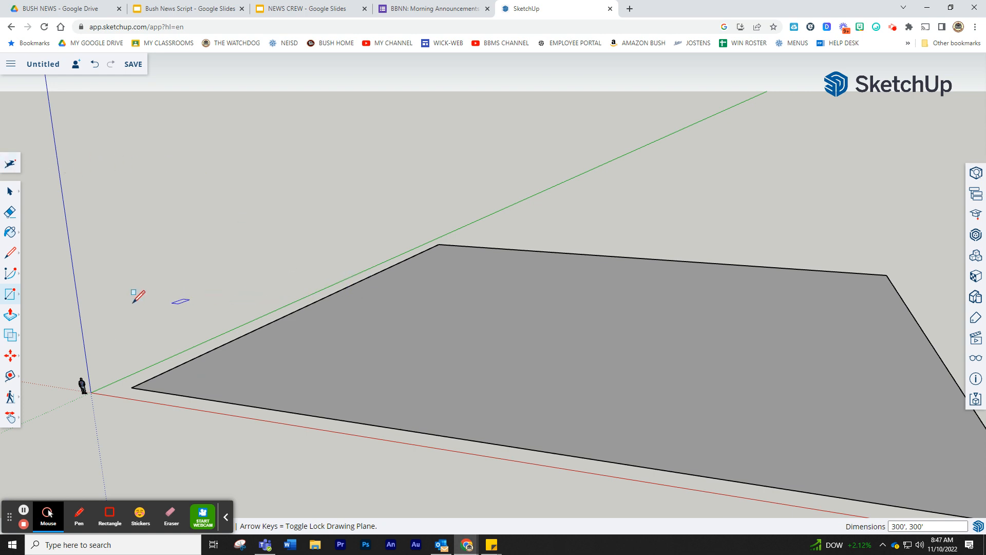
# - Push/Pull the square face up into a 6' tall slab
pyautogui.click(13, 317)
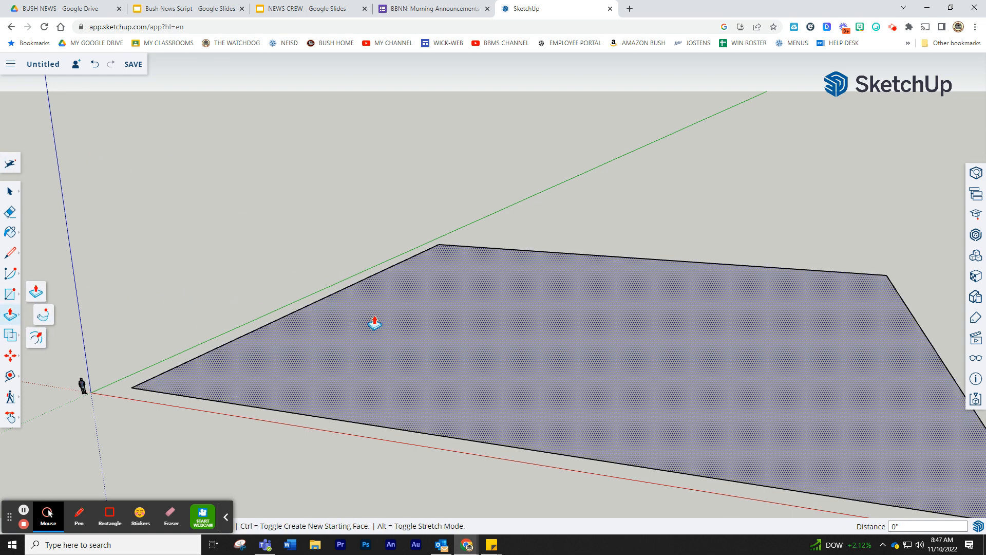
pyautogui.moveTo(536, 345)
pyautogui.mouseDown()
pyautogui.moveTo(537, 324)
pyautogui.moveTo(548, 330)
pyautogui.mouseUp()
pyautogui.write('6')
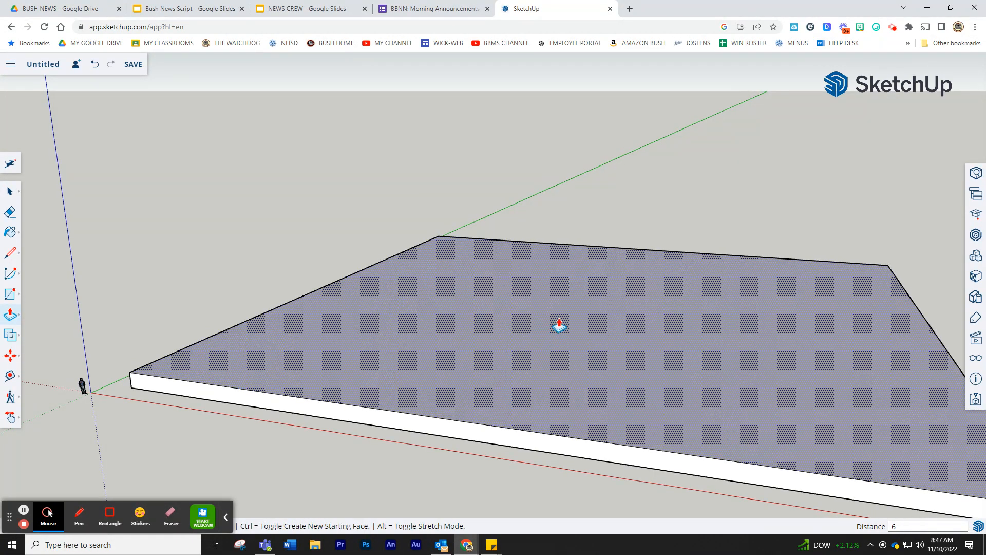
pyautogui.write("'")
pyautogui.press('Return')
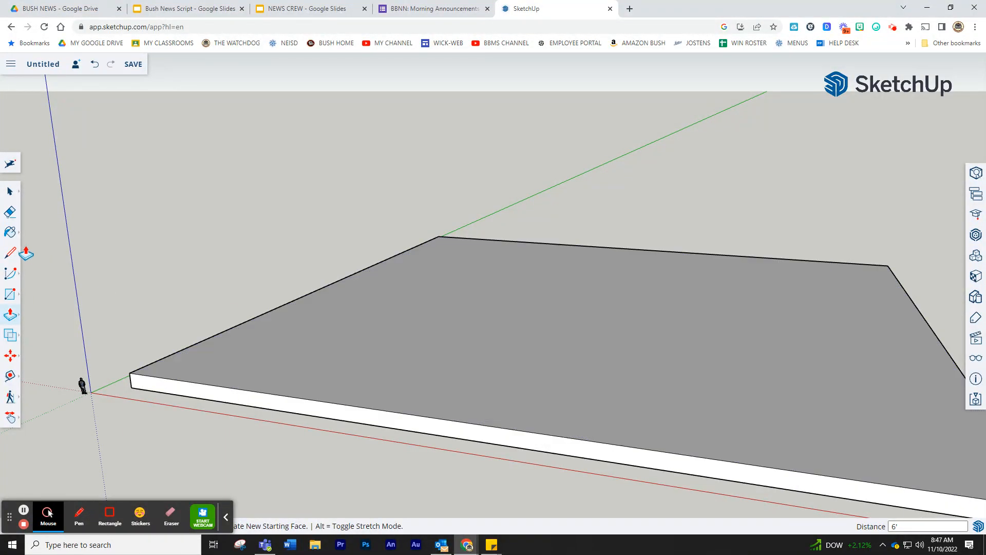
# - Delete the slab's top face and floor face, leaving only the perimeter walls
pyautogui.click(10, 192)
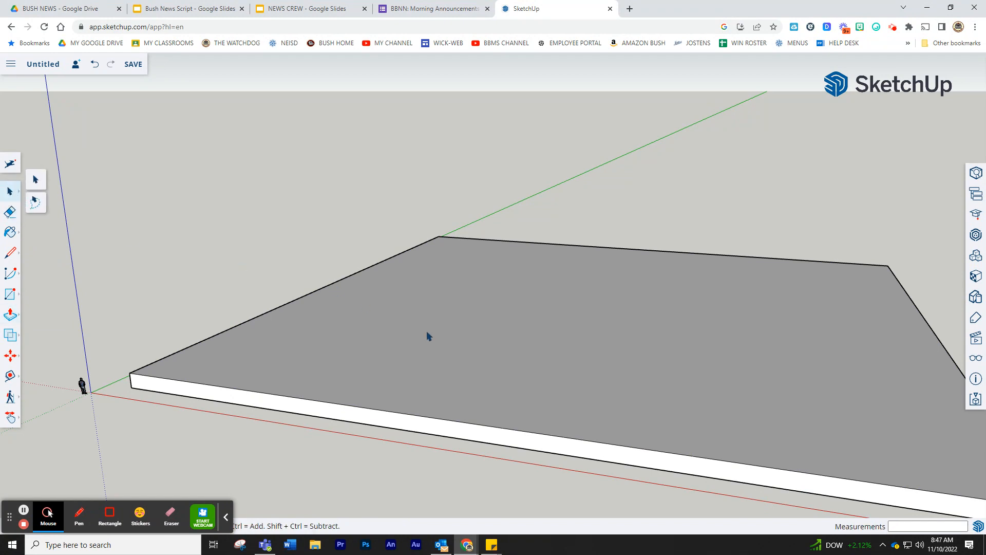
pyautogui.click(477, 338)
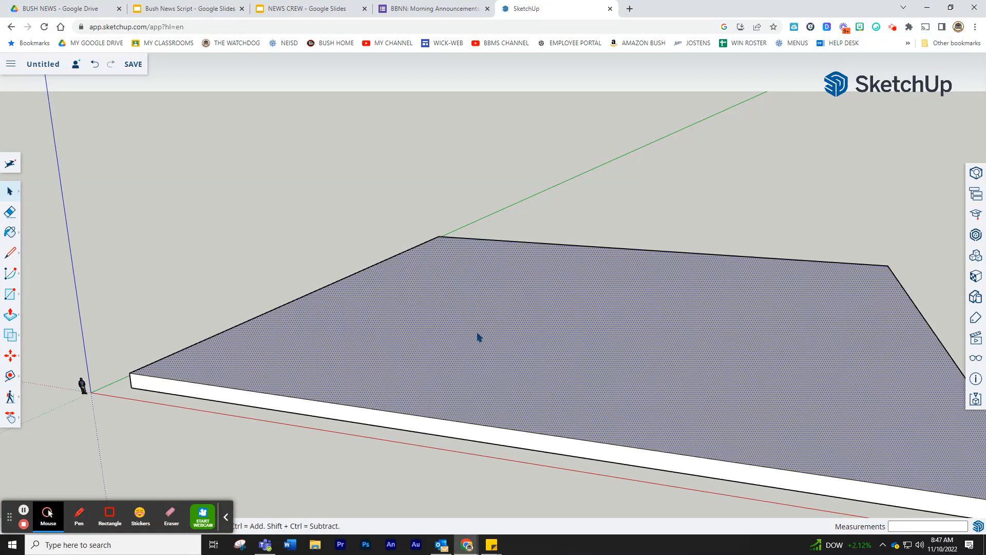
pyautogui.press('Delete')
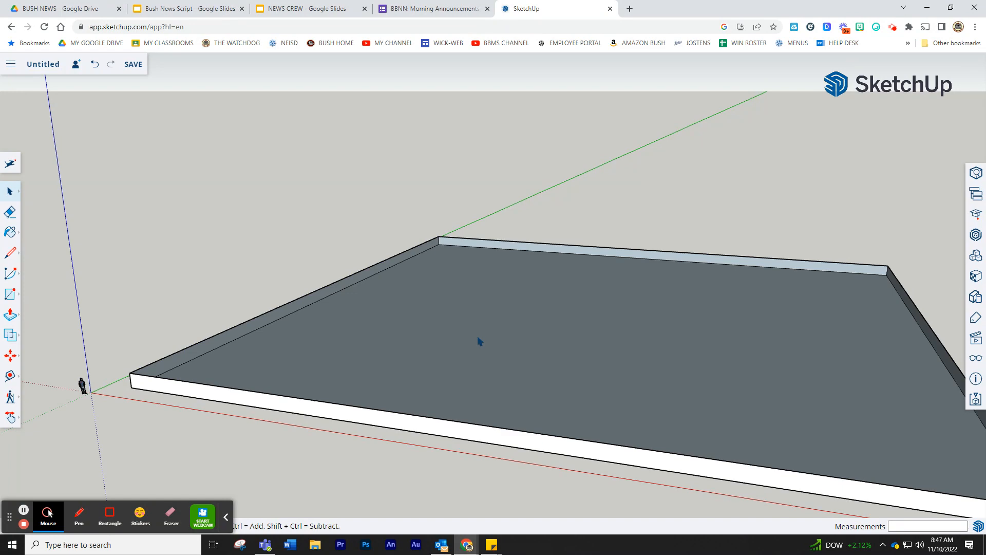
pyautogui.press('Delete')
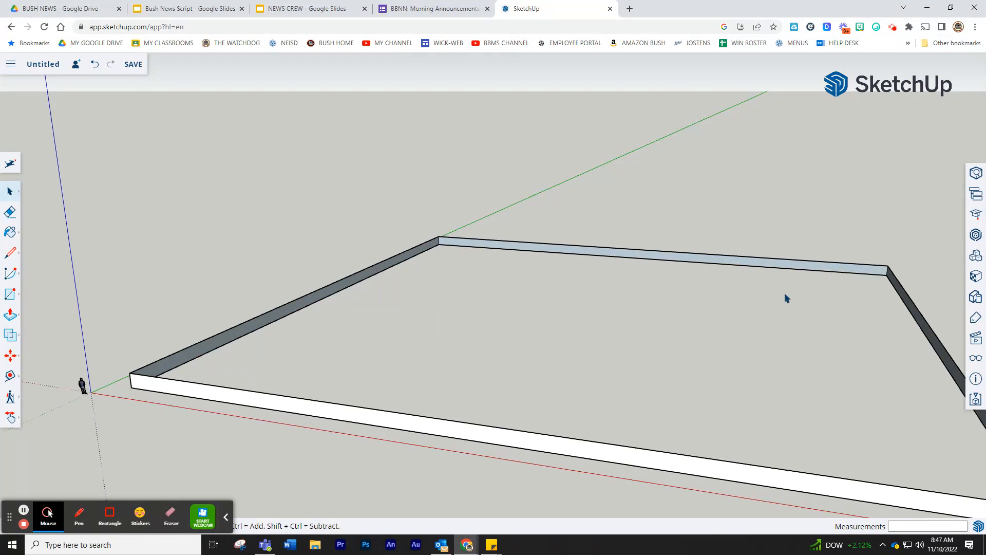
# - Paint the front, side and back wall faces with Fencing Lattice Natural from Landscaping, Fencing and Vegetation
pyautogui.click(976, 279)
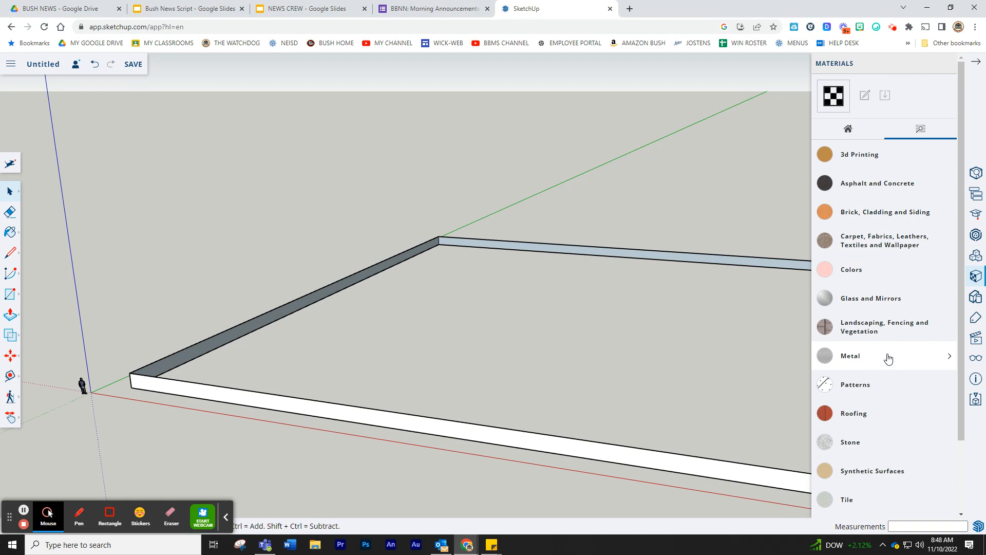
pyautogui.click(884, 327)
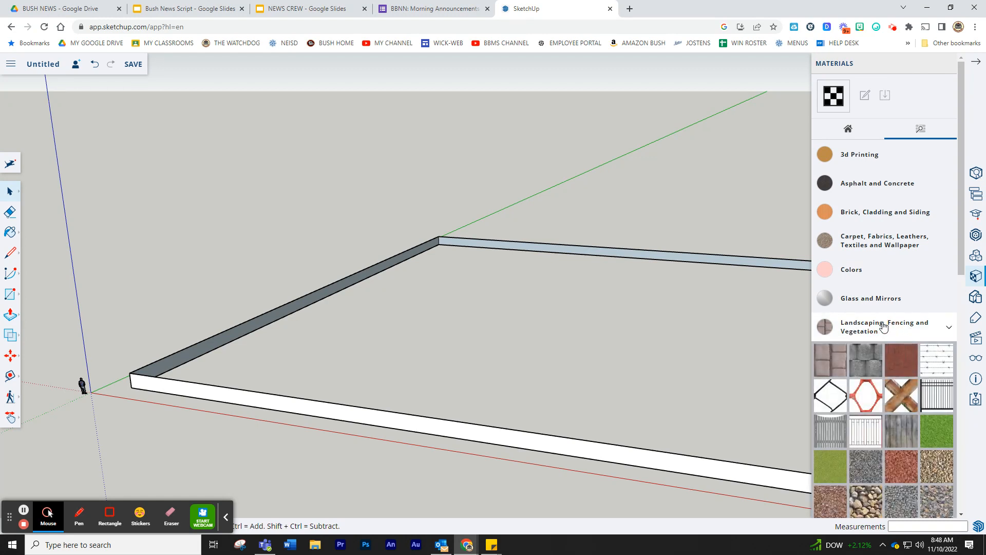
pyautogui.click(904, 396)
pyautogui.click(485, 434)
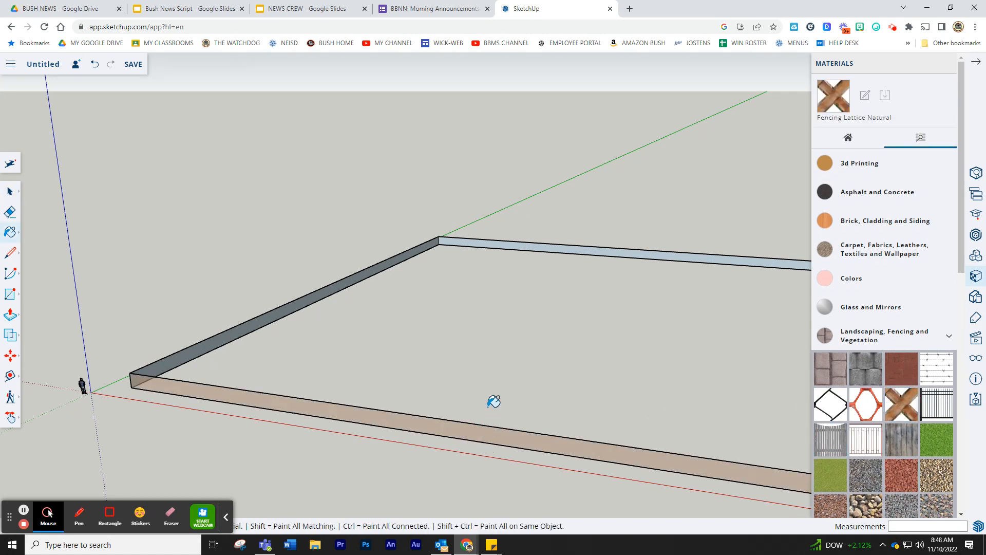
pyautogui.click(534, 243)
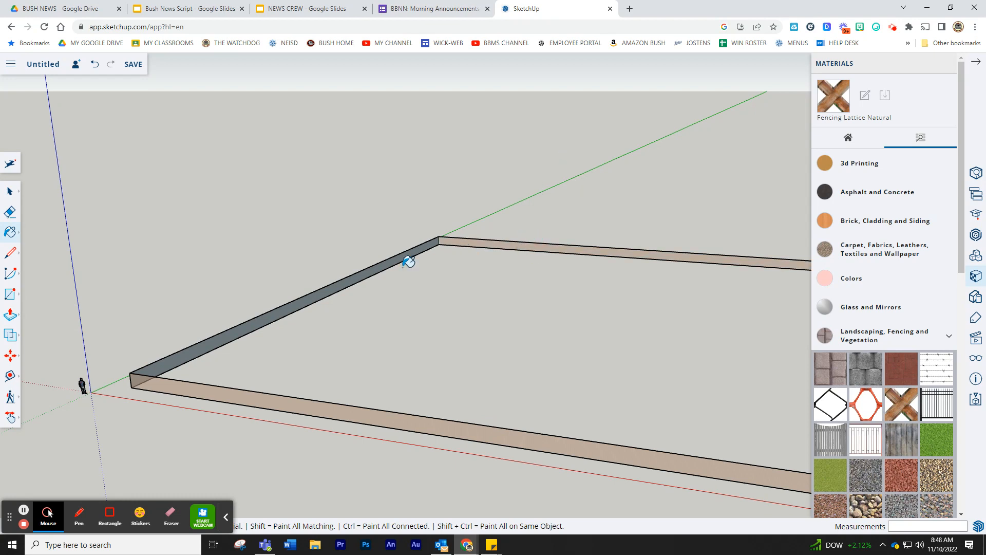
pyautogui.click(351, 278)
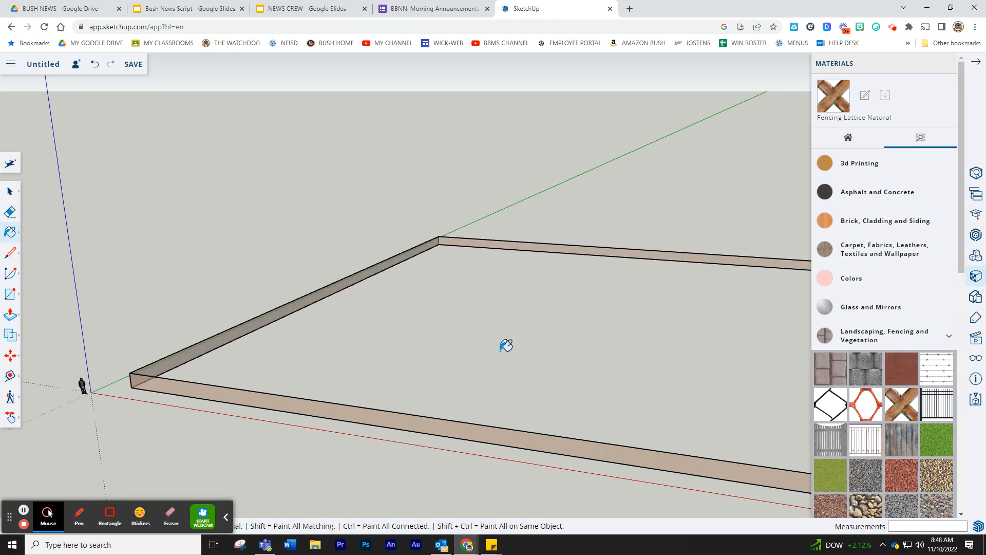
pyautogui.moveTo(507, 346)
pyautogui.mouseDown(button='middle')
pyautogui.moveTo(492, 354)
pyautogui.moveTo(572, 373)
pyautogui.moveTo(727, 359)
pyautogui.moveTo(748, 298)
pyautogui.mouseUp(button='middle')
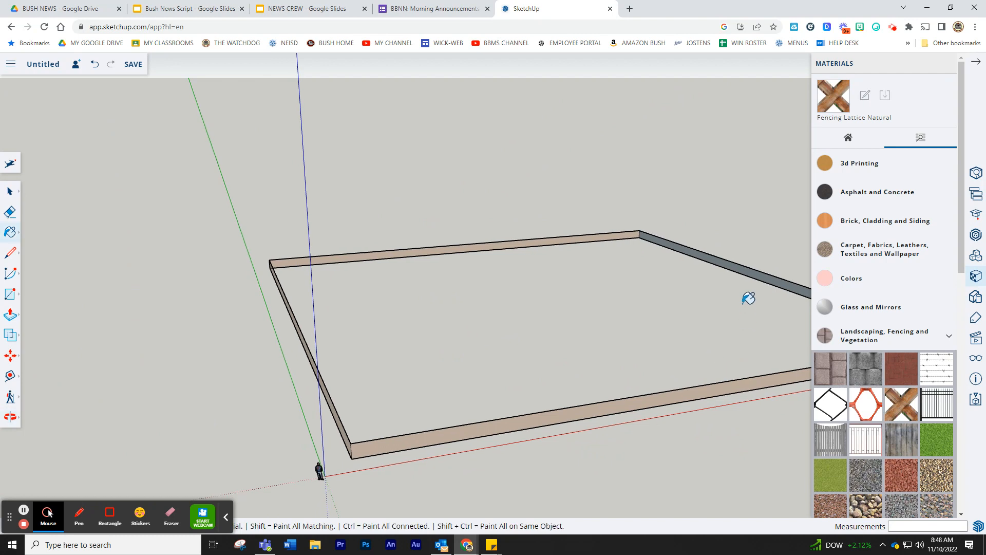
pyautogui.click(744, 267)
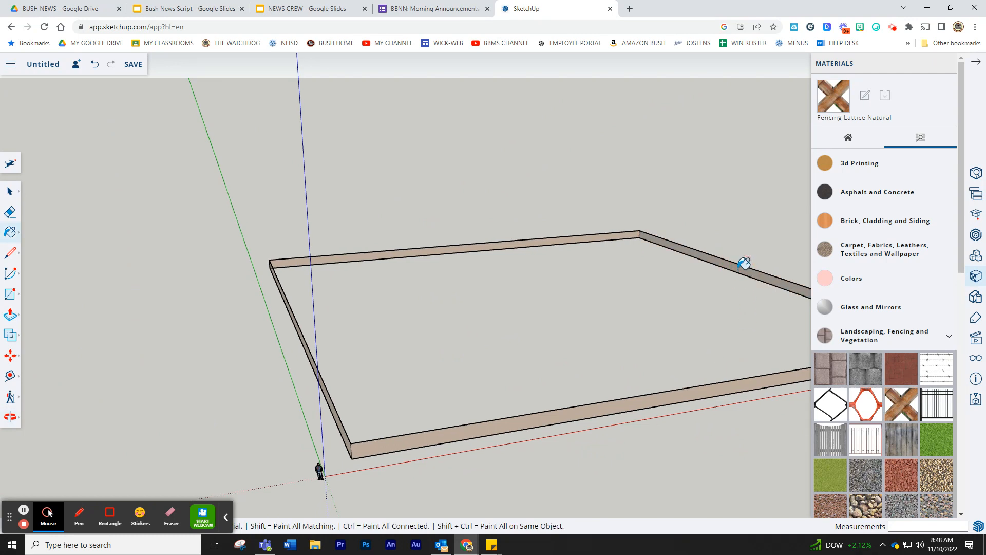
pyautogui.moveTo(562, 302); pyautogui.dragTo(254, 353, button='middle')
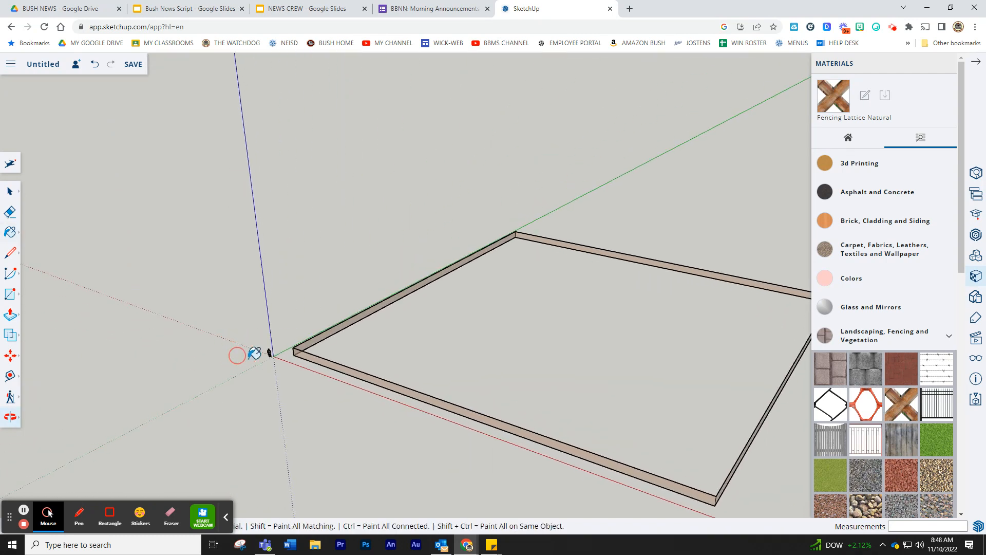
pyautogui.scroll(6, 357, 363)
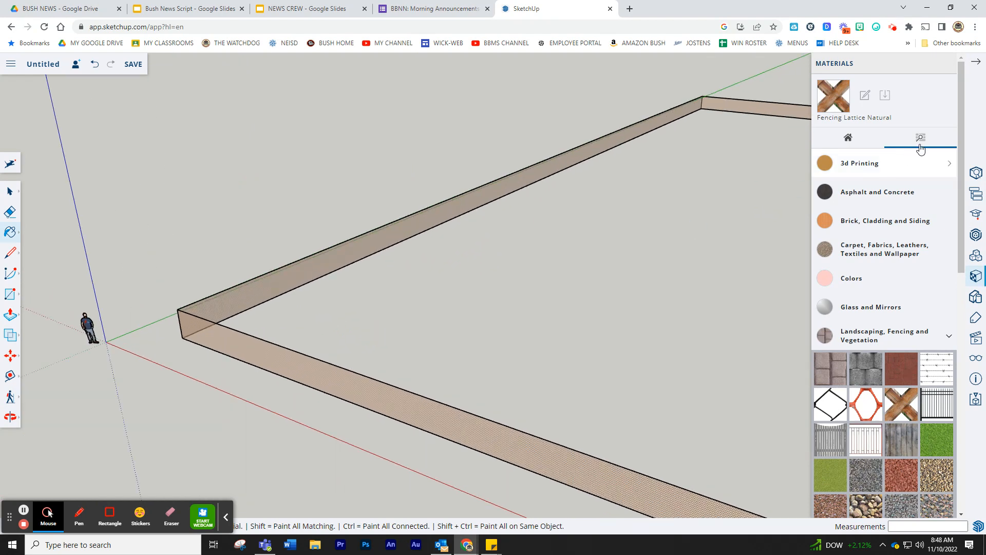
# - Close the materials list and pan and zoom out to frame the whole fence border
pyautogui.click(976, 65)
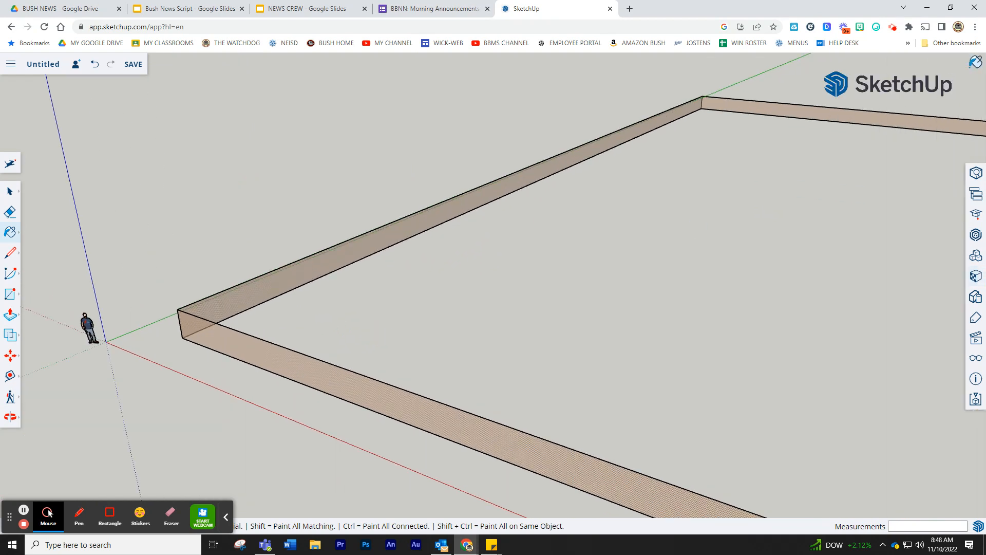
pyautogui.click(9, 418)
pyautogui.click(51, 394)
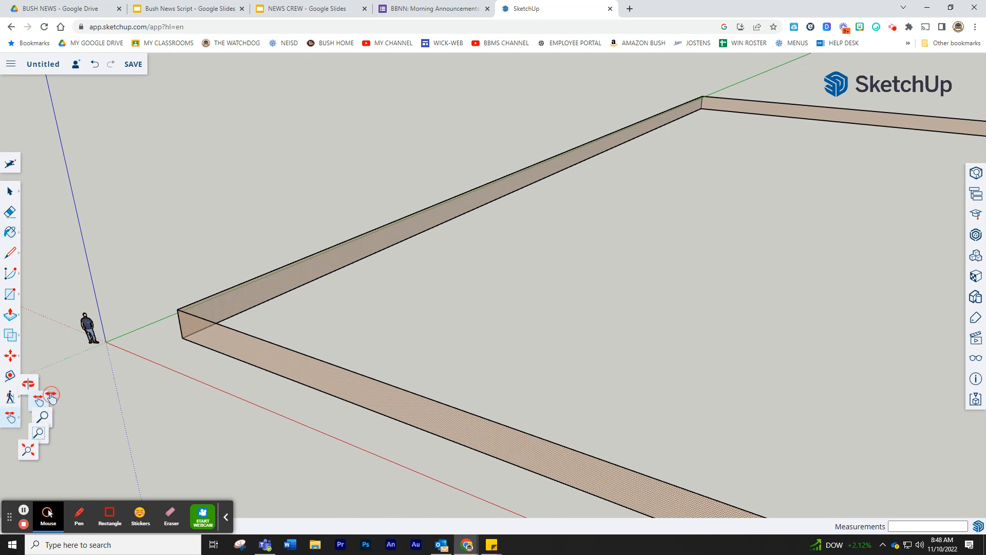
pyautogui.moveTo(724, 366); pyautogui.dragTo(381, 286)
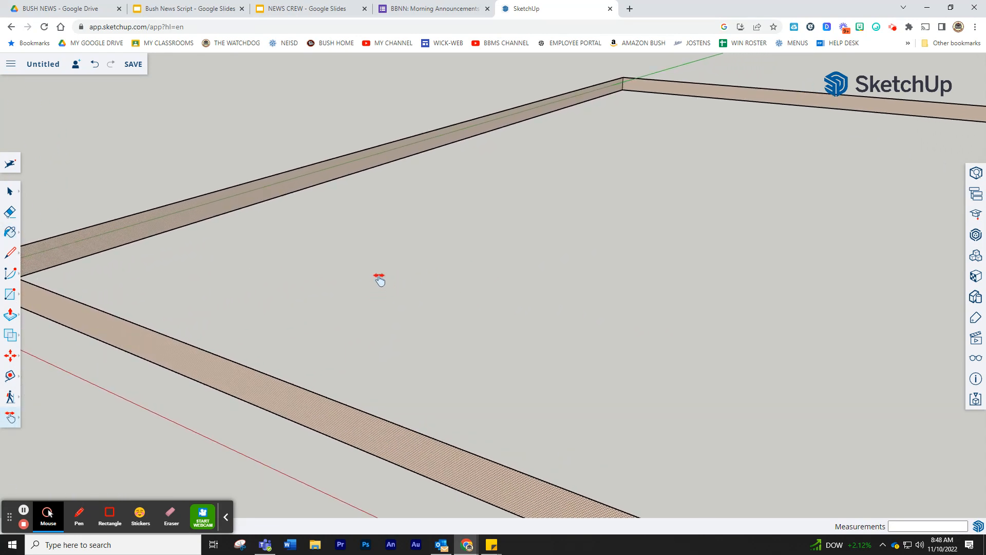
pyautogui.scroll(-3, 429, 279)
pyautogui.moveTo(645, 273); pyautogui.dragTo(548, 280)
pyautogui.moveTo(461, 317); pyautogui.dragTo(472, 335, button='middle')
pyautogui.scroll(-1, 64, 317)
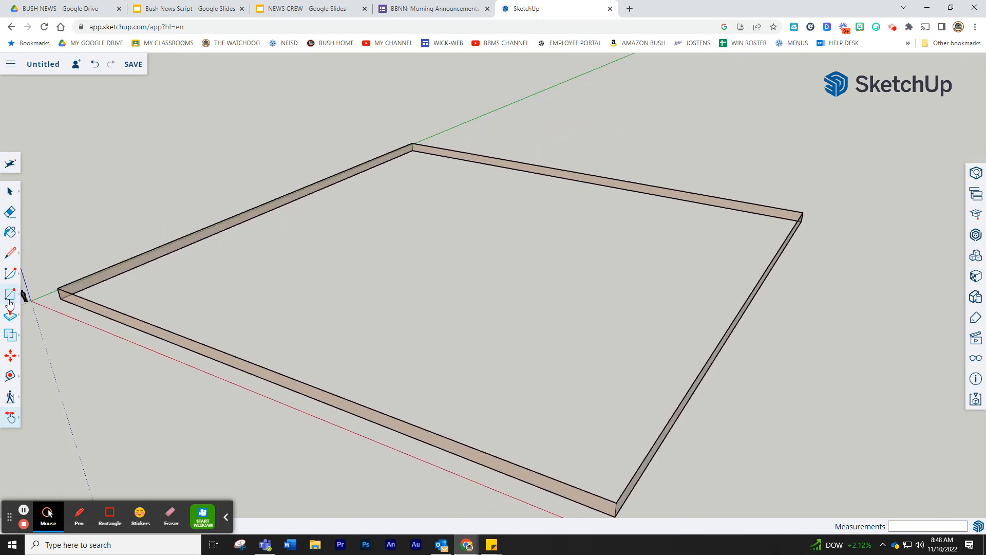
# - Draw a square face about 153' 2 3/8" per side inside the fence enclosure
pyautogui.click(8, 301)
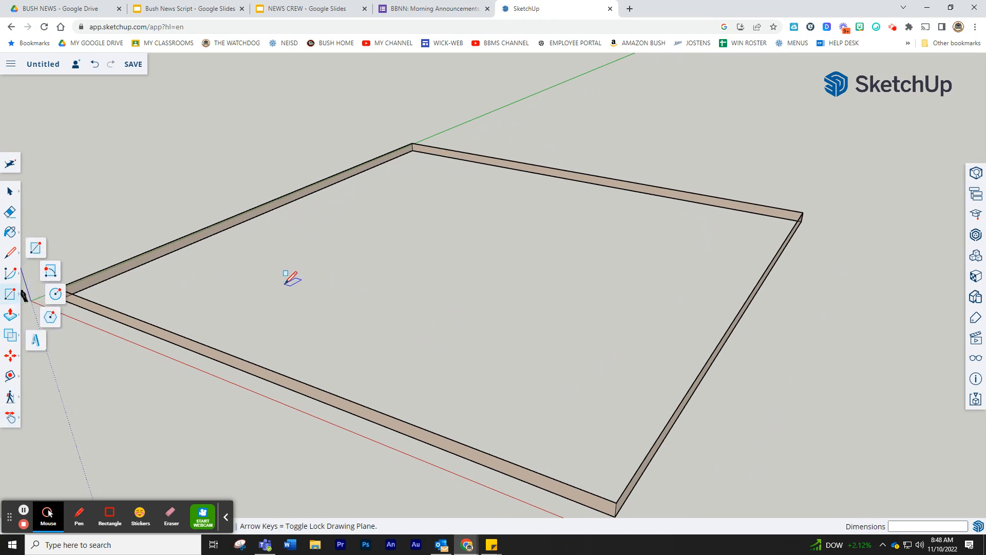
pyautogui.moveTo(281, 285)
pyautogui.mouseDown()
pyautogui.moveTo(578, 274)
pyautogui.moveTo(662, 243)
pyautogui.mouseUp()
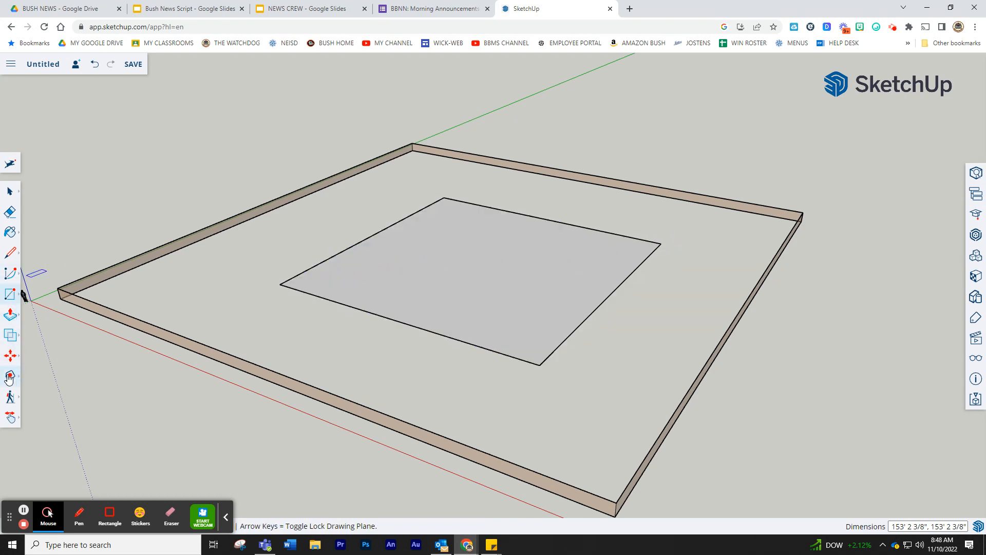
pyautogui.click(9, 376)
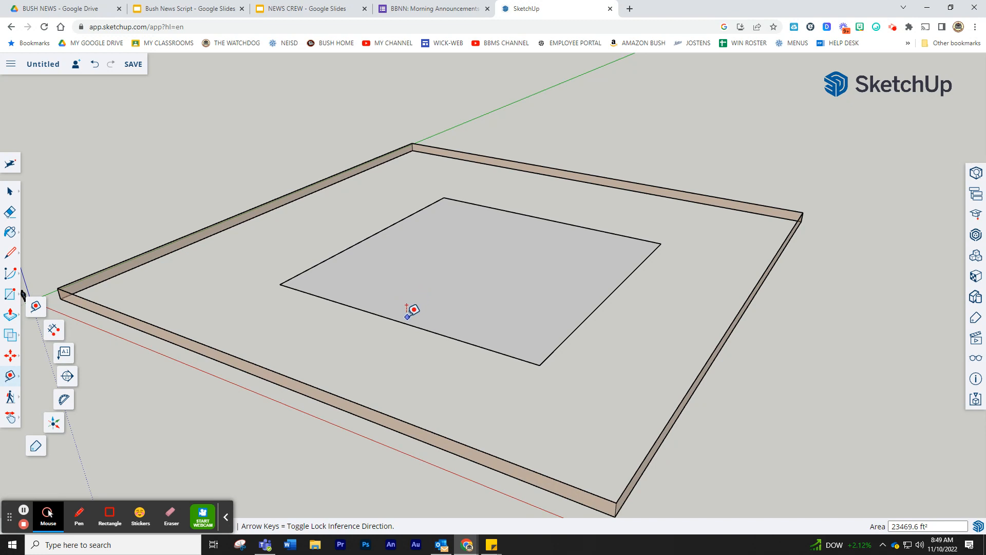
# - Set an offset guide inside the square and draw a smaller inner rectangle along it
pyautogui.click(325, 298)
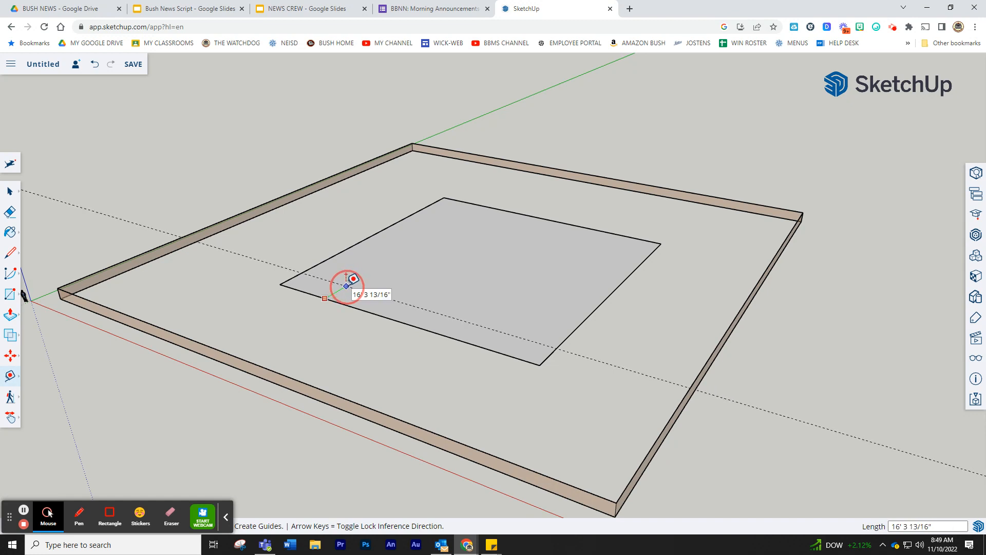
pyautogui.click(347, 287)
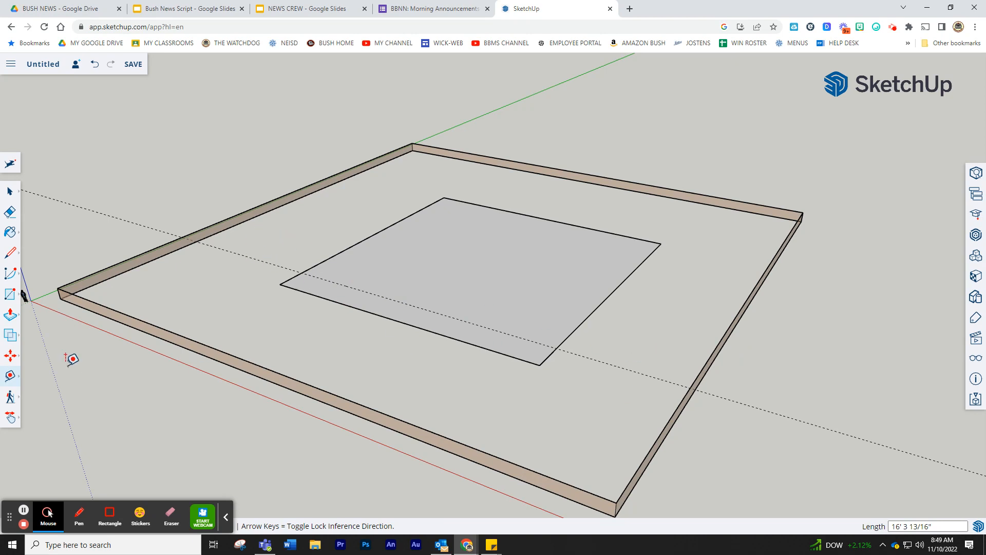
pyautogui.click(11, 297)
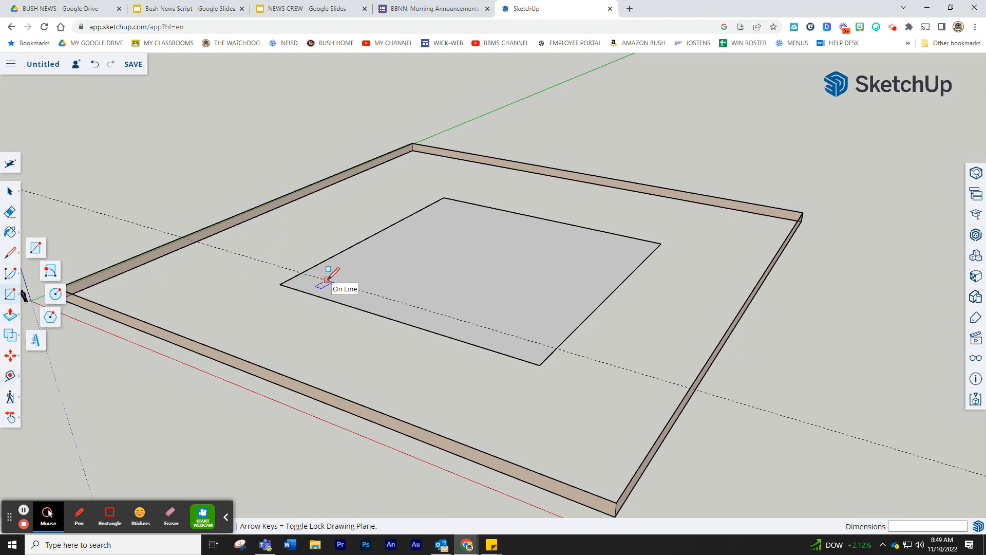
pyautogui.moveTo(327, 280); pyautogui.dragTo(622, 252)
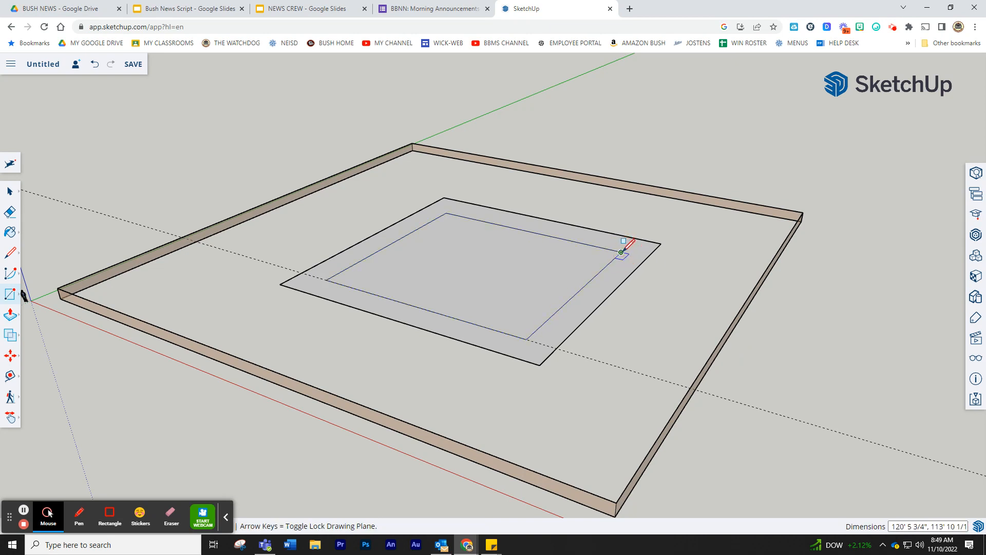
# - Delete the inner rectangle face to leave a square ring, and bring up the materials list
pyautogui.click(11, 192)
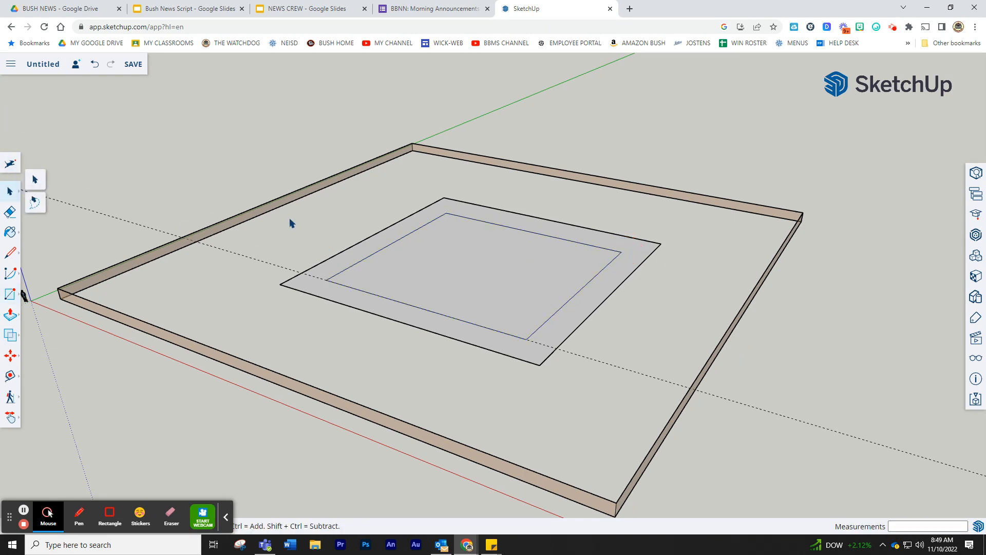
pyautogui.click(464, 265)
pyautogui.press('Delete')
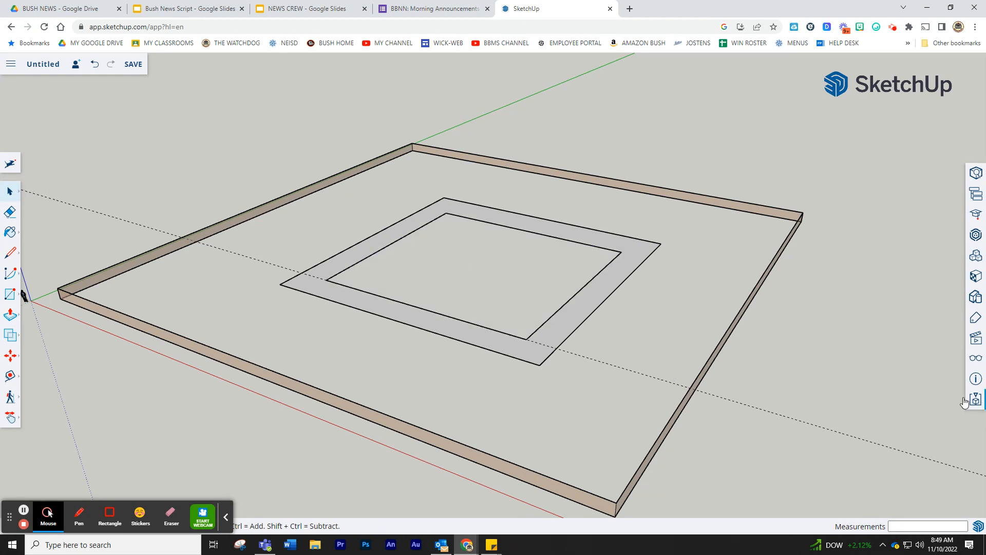
pyautogui.click(975, 278)
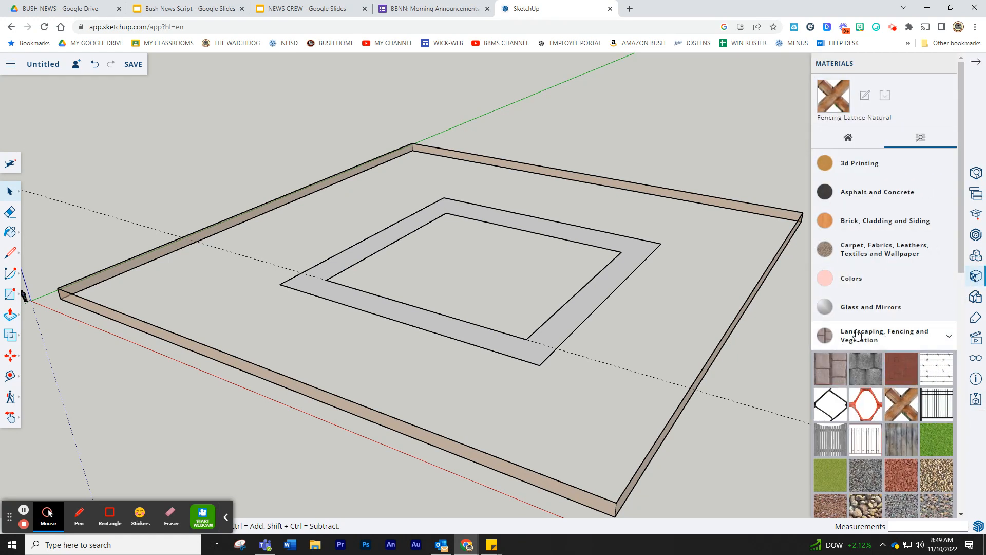
# - Paint the square ring with Blacktop New from the Asphalt and Concrete materials
pyautogui.scroll(-3, 866, 289)
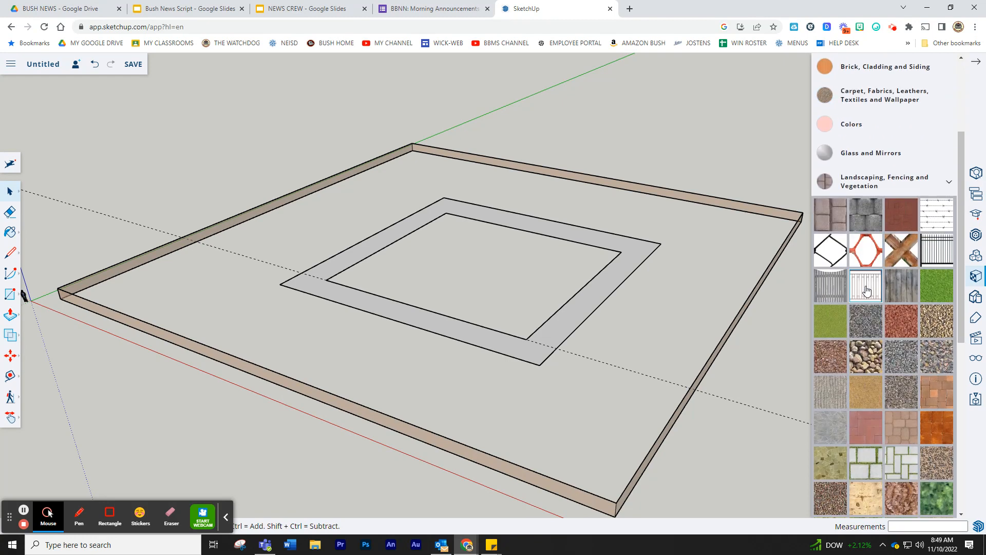
pyautogui.scroll(-7, 867, 290)
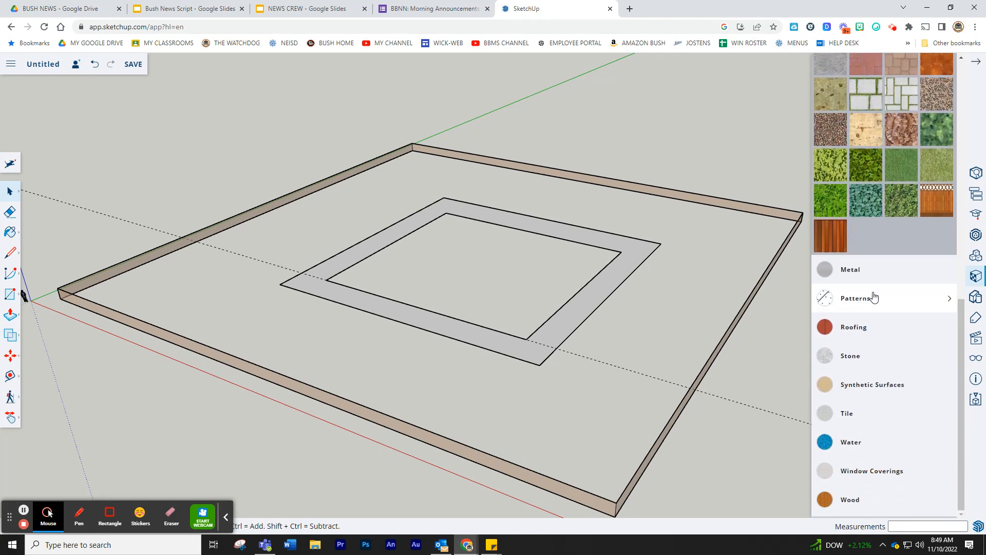
pyautogui.scroll(10, 875, 296)
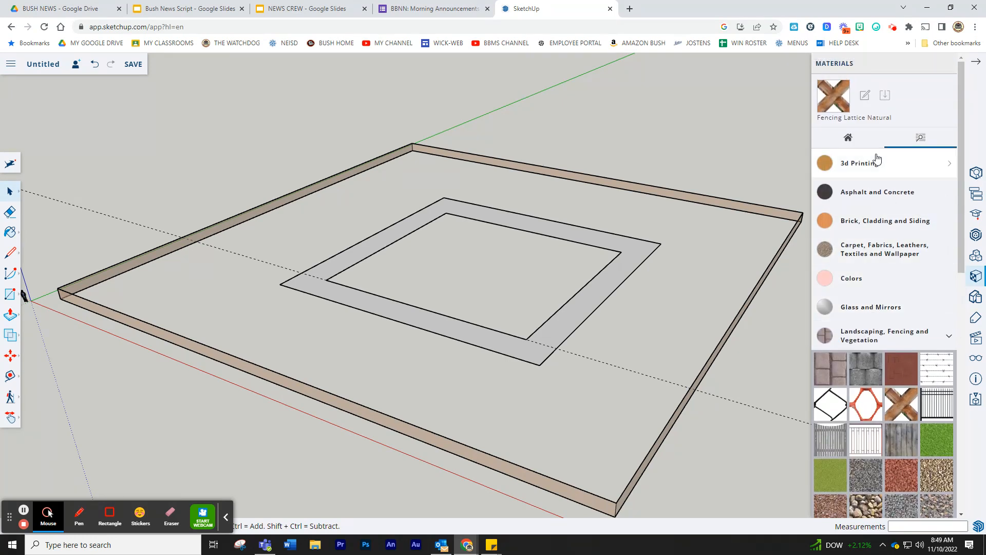
pyautogui.click(876, 191)
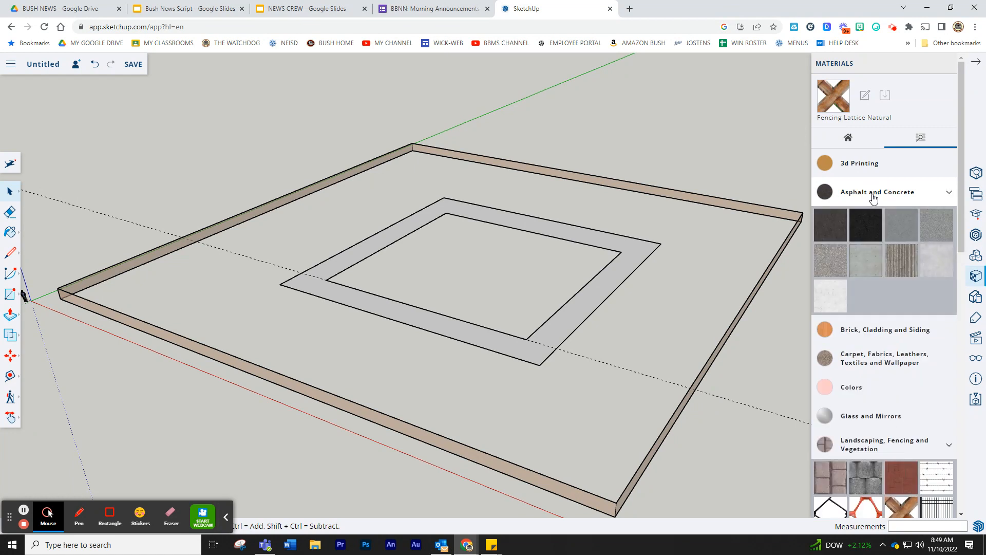
pyautogui.click(867, 228)
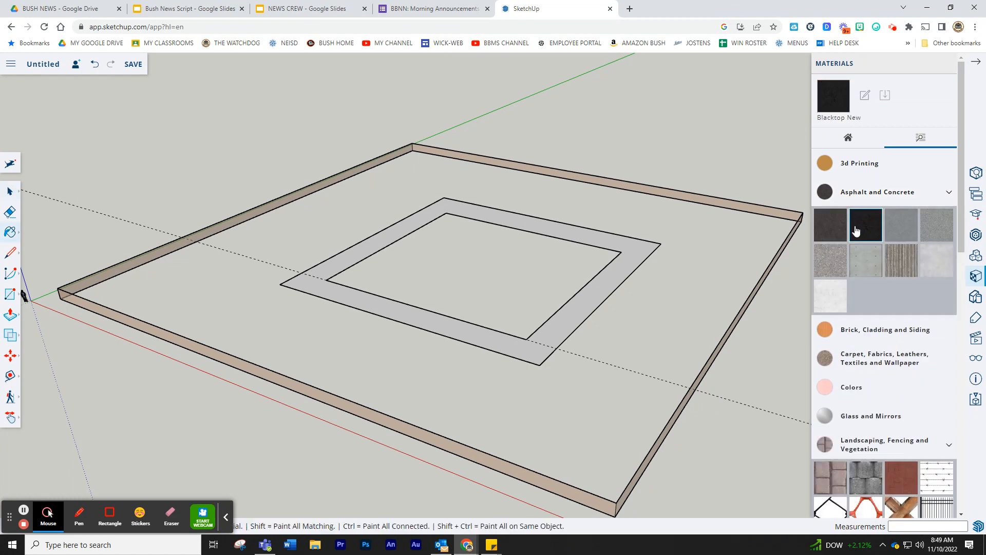
pyautogui.click(420, 323)
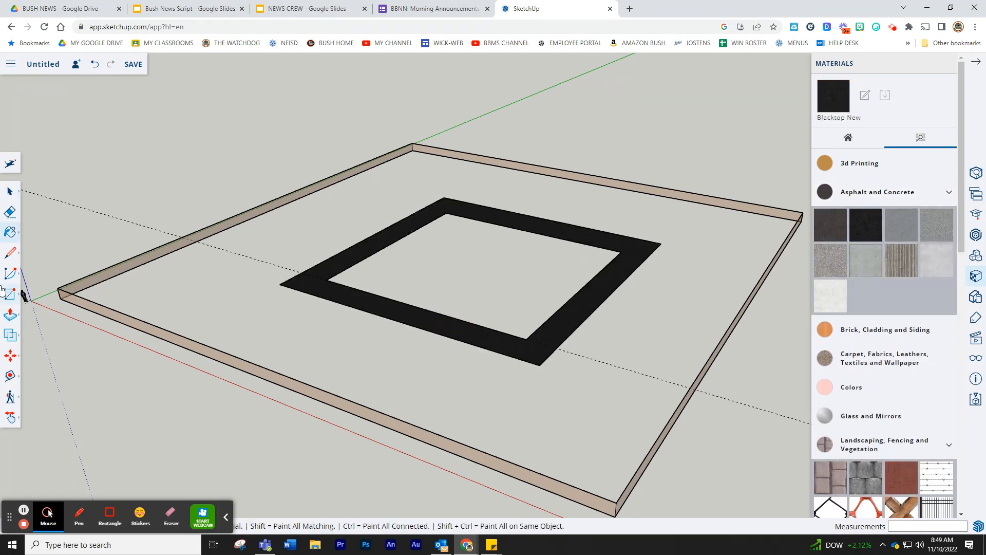
# - Select the dashed guide line, then zoom in and orbit for a close view along the blacktop track
pyautogui.moveTo(383, 322); pyautogui.dragTo(200, 273, button='middle')
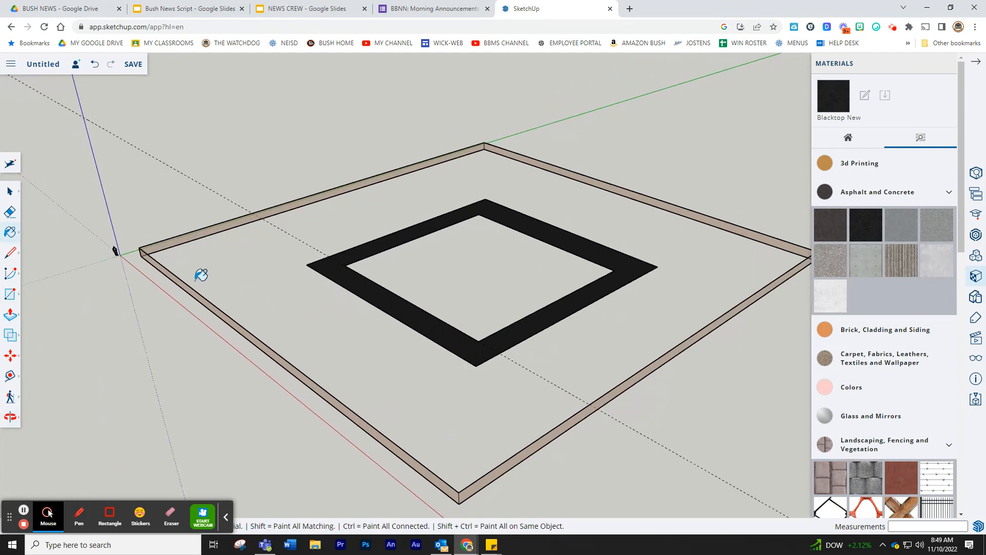
pyautogui.click(8, 194)
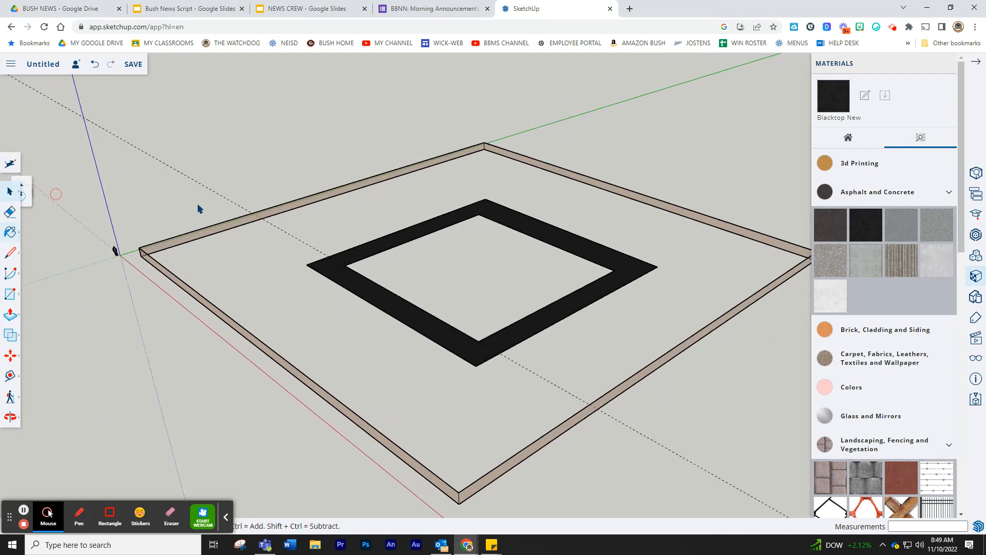
pyautogui.click(290, 235)
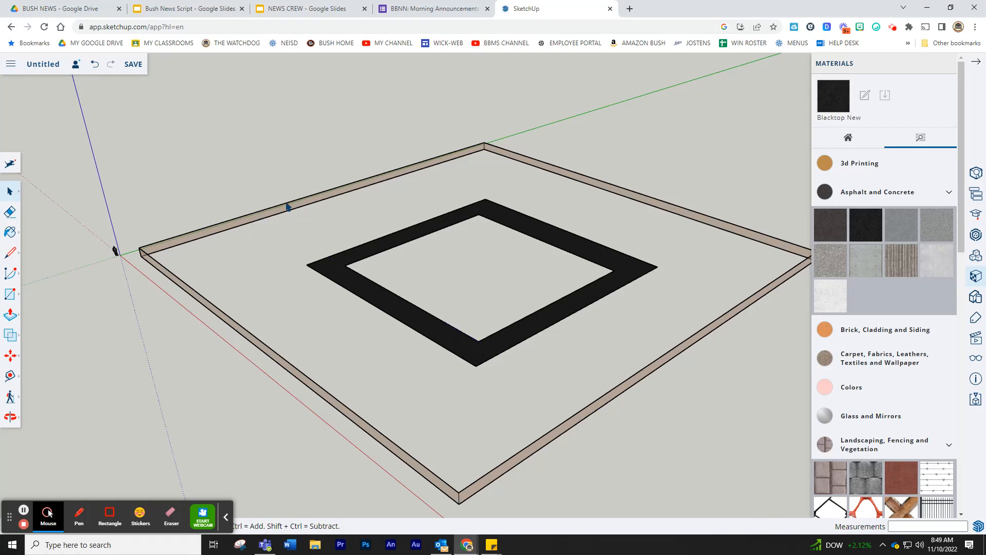
pyautogui.scroll(5, 281, 245)
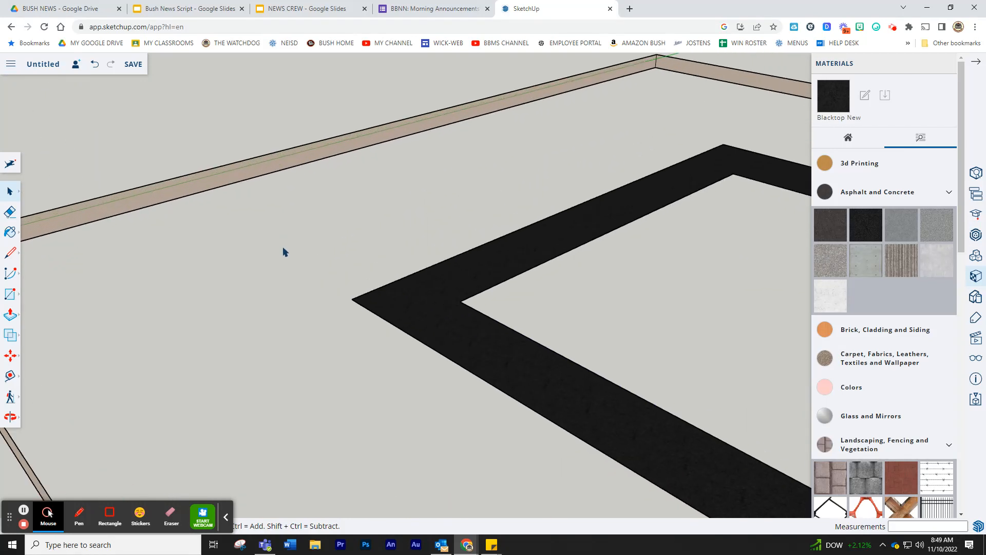
pyautogui.moveTo(309, 255); pyautogui.dragTo(229, 245, button='middle')
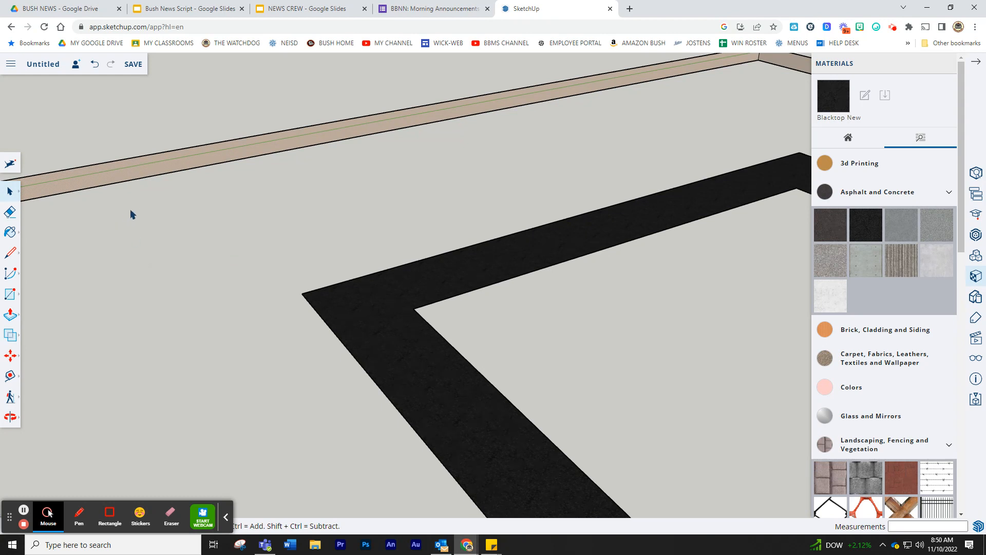
pyautogui.click(11, 296)
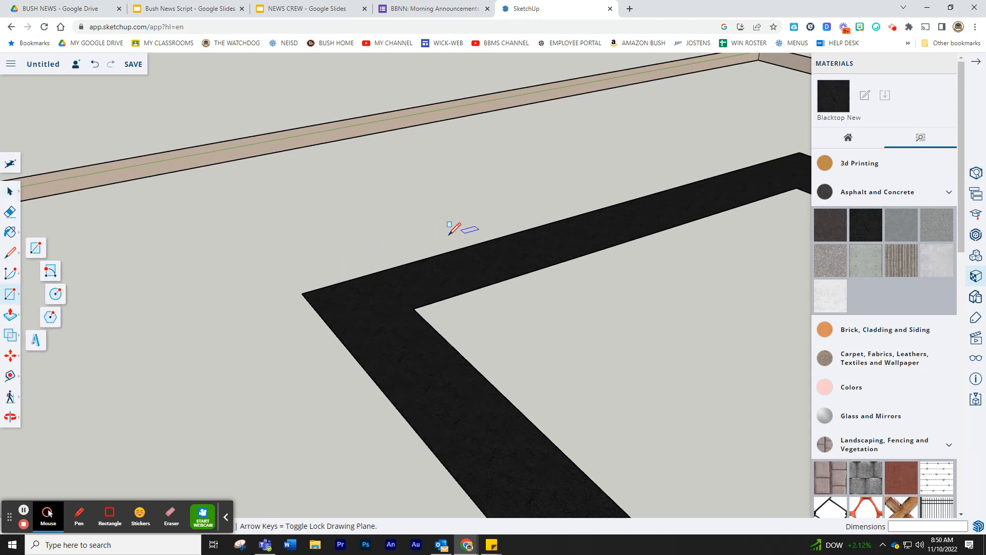
# - Draw a 20' by 20' square face on the ground inside the blacktop track
pyautogui.moveTo(363, 243); pyautogui.dragTo(416, 191)
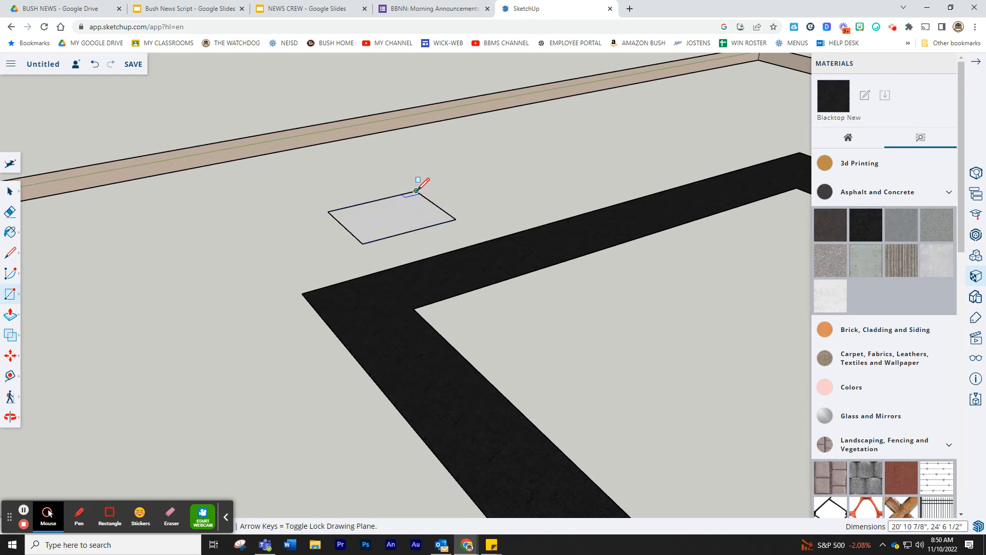
pyautogui.write('20')
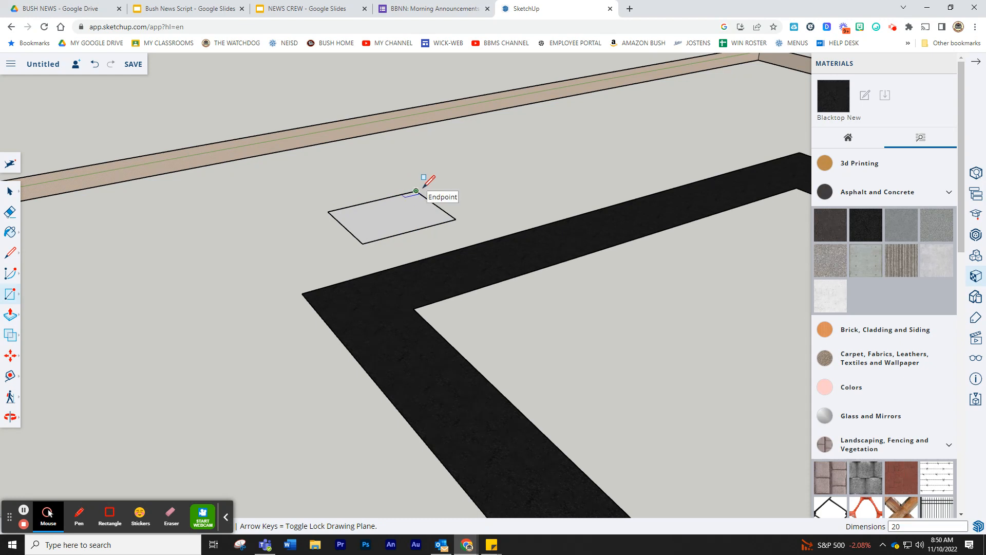
pyautogui.write("', 2")
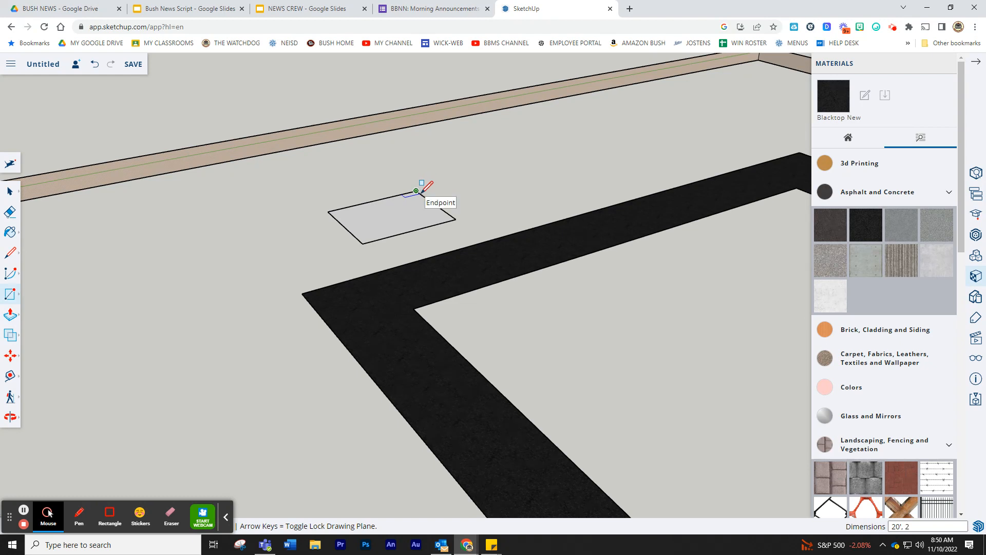
pyautogui.write("0'")
pyautogui.press('Return')
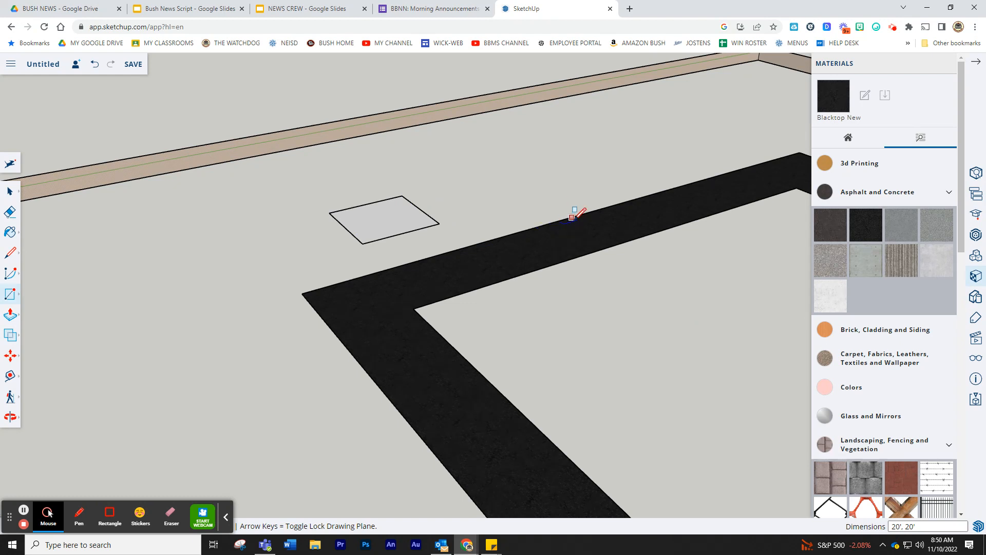
# - Push/Pull the square up into a 10' tall box
pyautogui.click(13, 319)
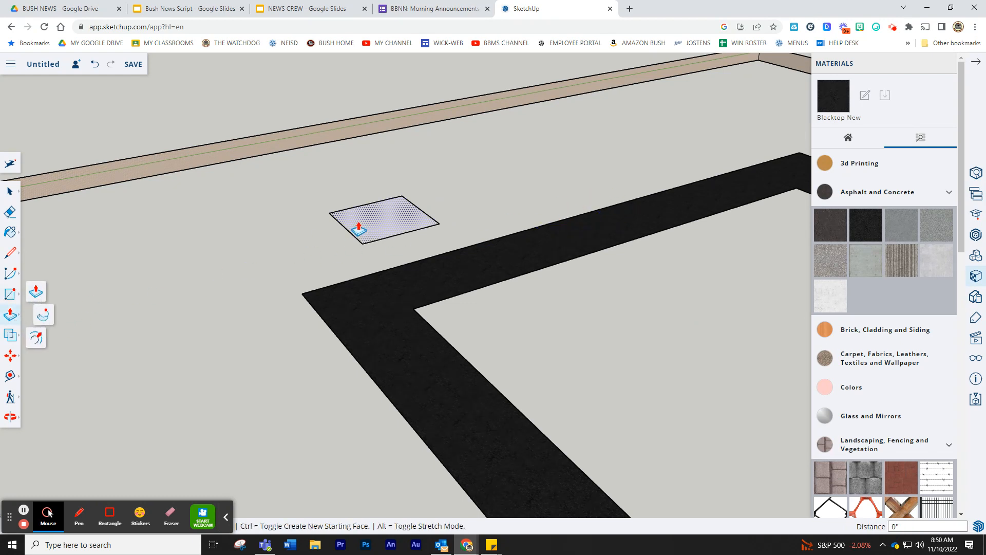
pyautogui.moveTo(379, 229); pyautogui.dragTo(381, 188)
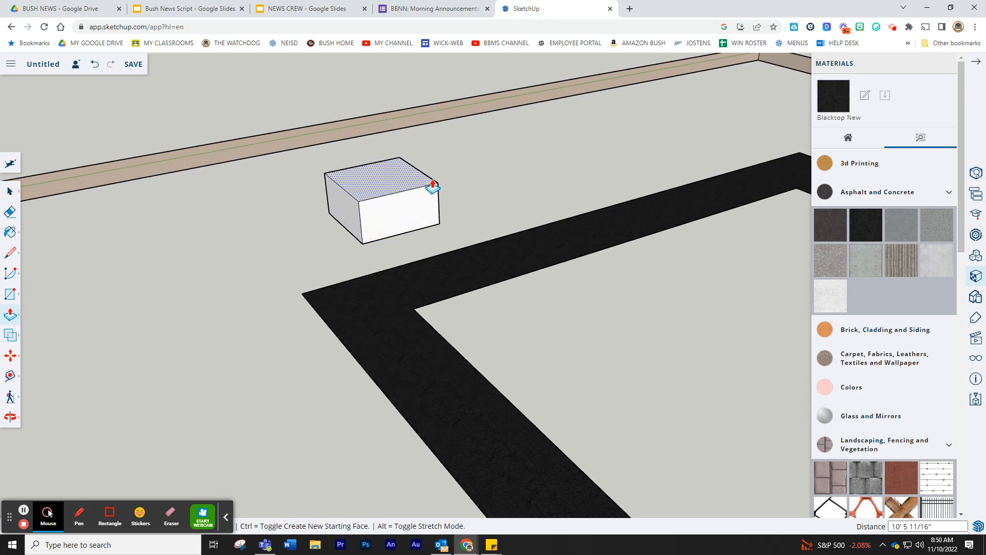
pyautogui.write('10')
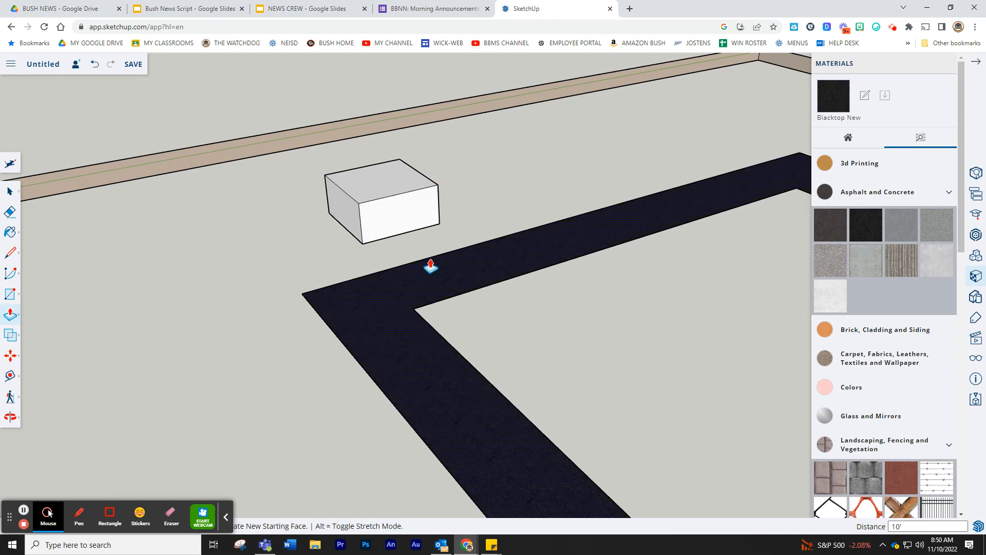
# - Orbit, pan and zoom so the box's front side is centred in close view
pyautogui.scroll(5, 406, 257)
pyautogui.moveTo(370, 216); pyautogui.dragTo(146, 115, button='middle')
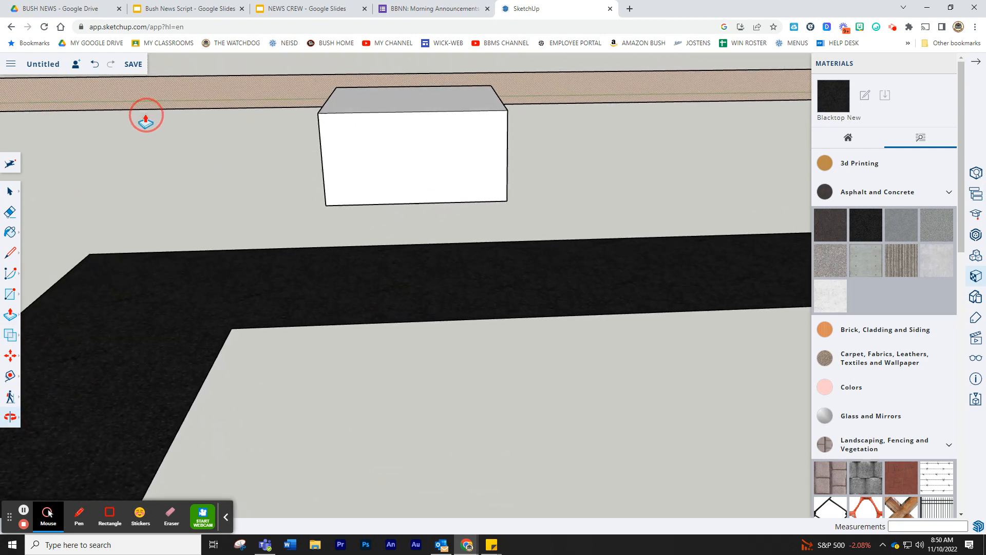
pyautogui.moveTo(13, 423)
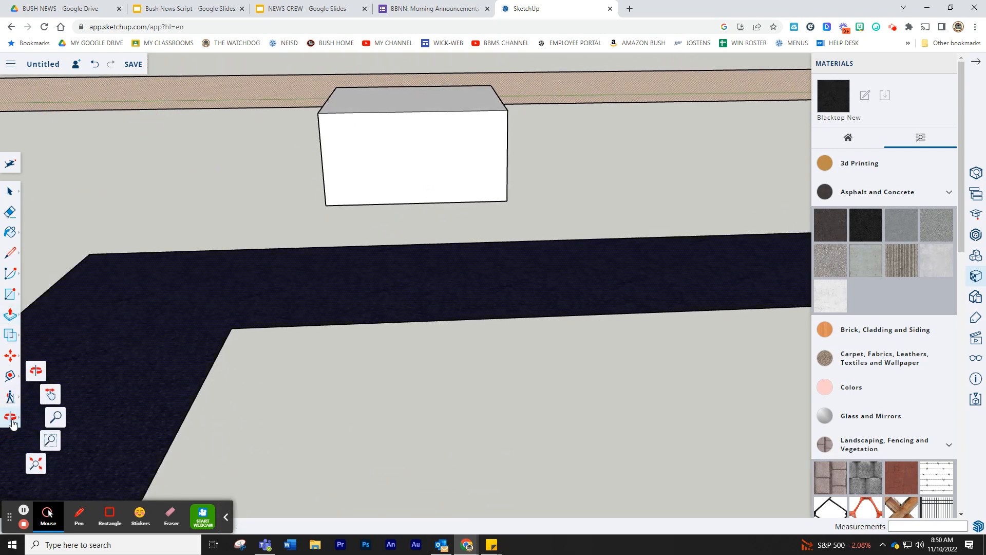
pyautogui.click(51, 394)
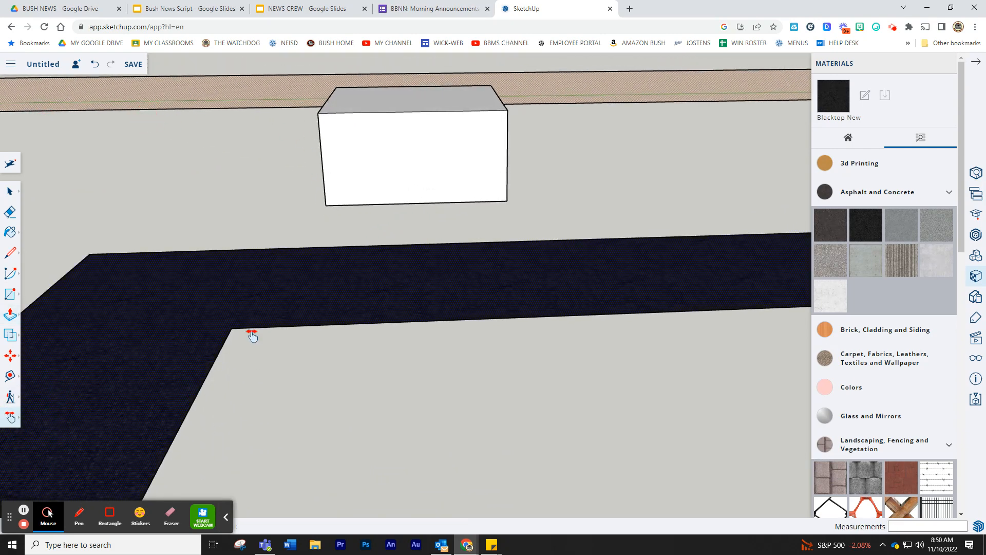
pyautogui.moveTo(432, 211); pyautogui.dragTo(407, 360)
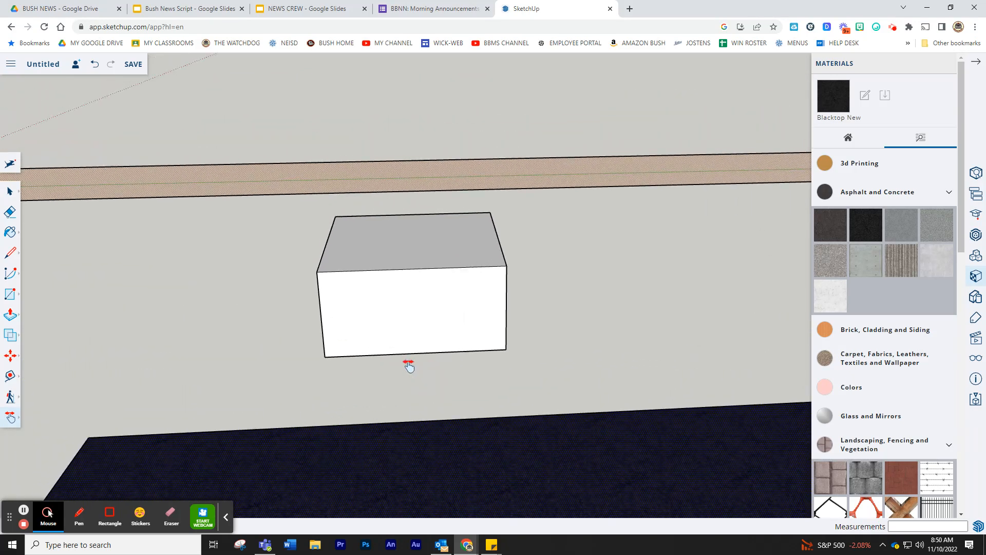
pyautogui.scroll(2, 394, 354)
pyautogui.scroll(1, 394, 353)
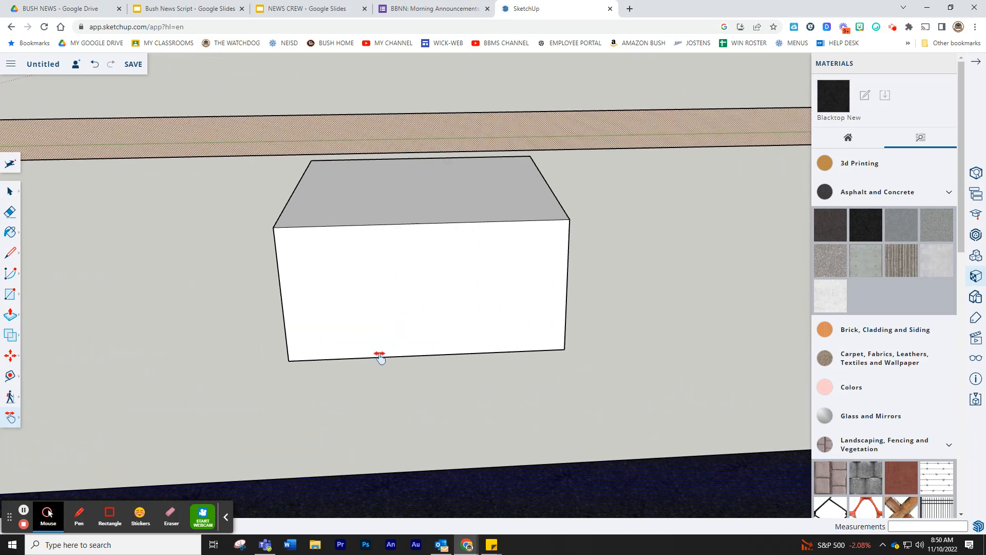
pyautogui.click(11, 253)
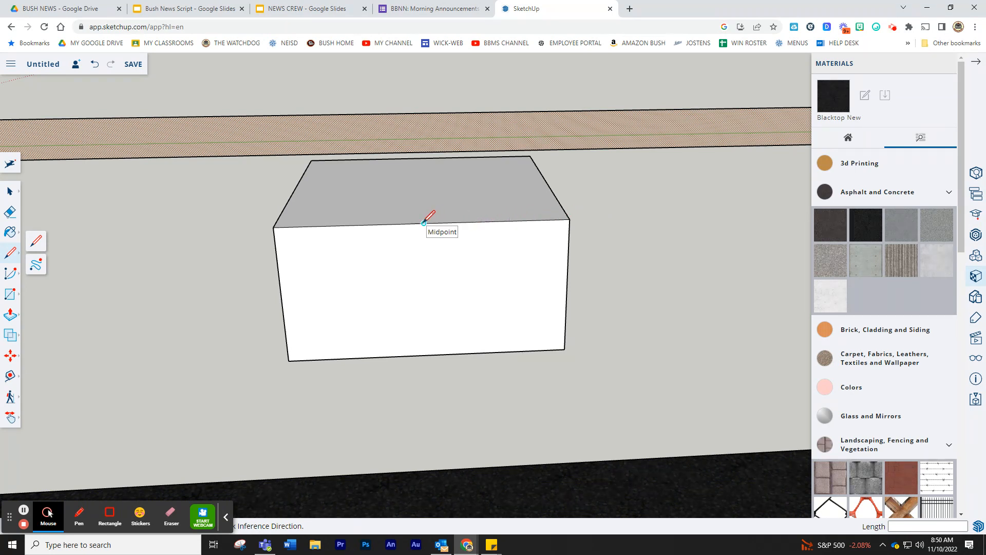
# - Draw a gable triangle on the front face, peaking above the top edge's midpoint
pyautogui.moveTo(424, 223); pyautogui.dragTo(431, 168)
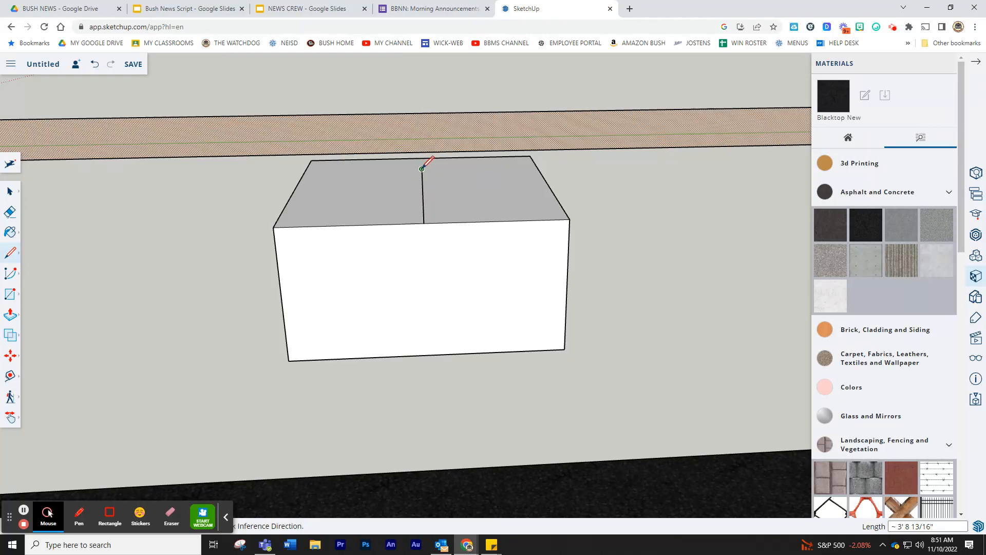
pyautogui.click(273, 227)
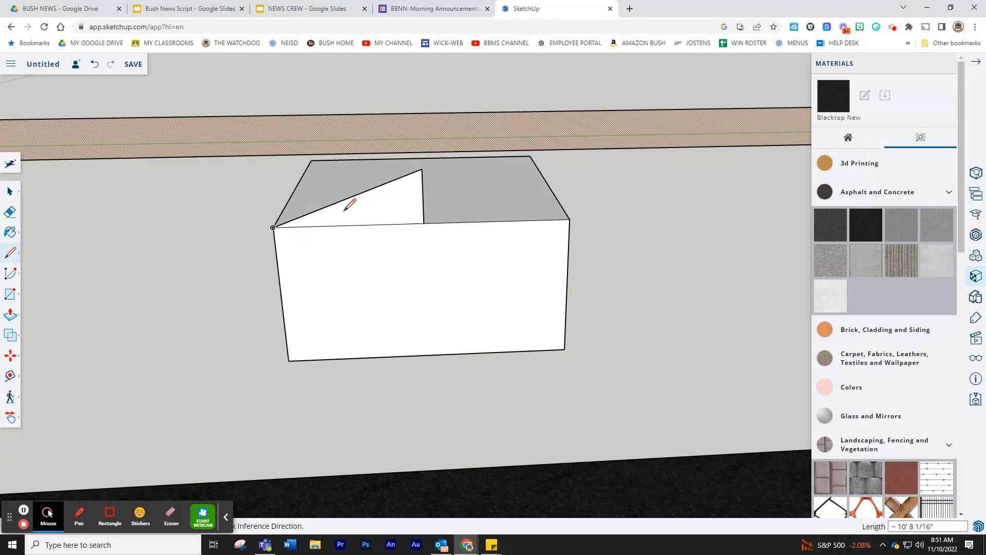
pyautogui.click(422, 169)
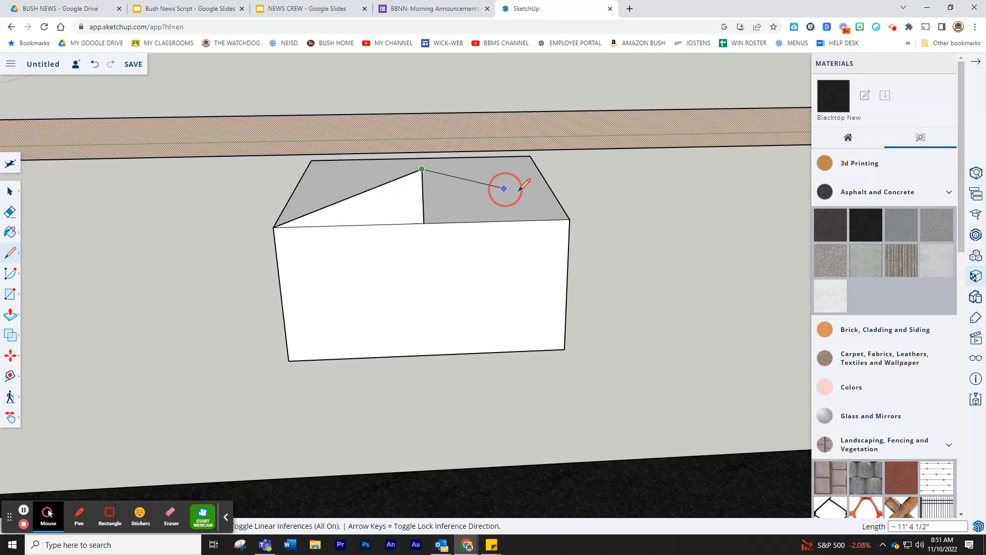
pyautogui.click(570, 219)
pyautogui.moveTo(570, 219); pyautogui.dragTo(77, 210, button='middle')
# - Push/Pull the gable triangle across the full length of the box to form the roof
pyautogui.click(8, 315)
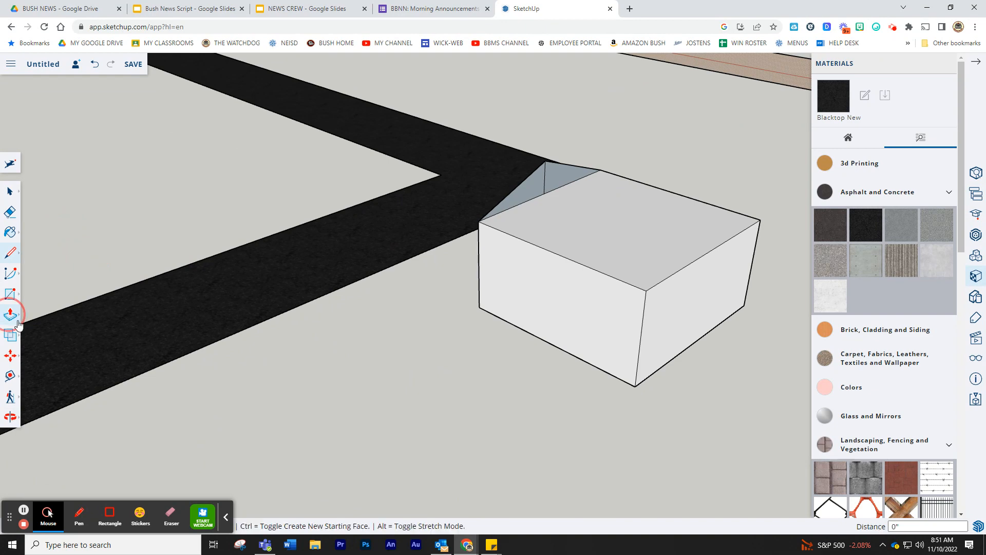
pyautogui.click(568, 175)
pyautogui.click(728, 232)
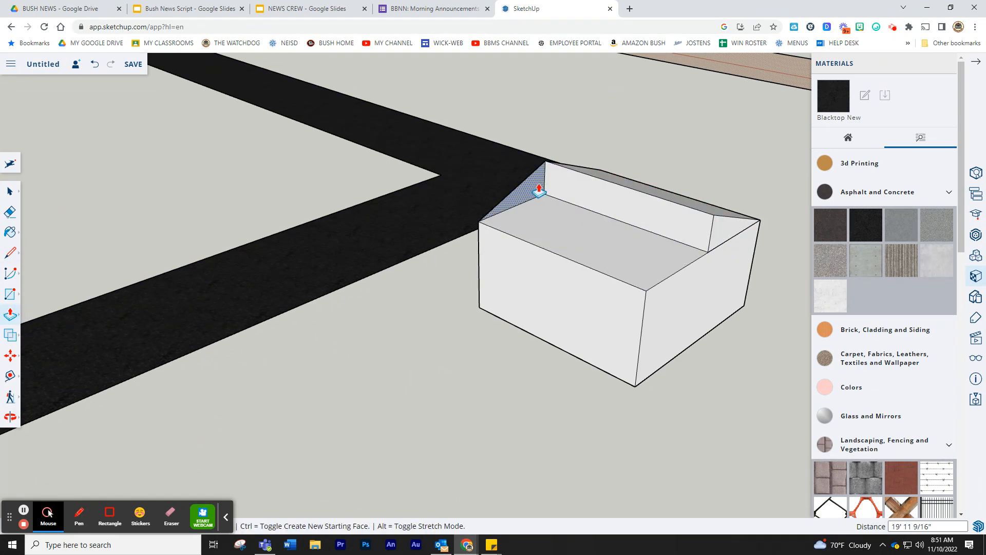
pyautogui.click(568, 209)
pyautogui.click(678, 246)
pyautogui.moveTo(678, 245); pyautogui.dragTo(690, 253)
pyautogui.moveTo(470, 302); pyautogui.dragTo(665, 277, button='middle')
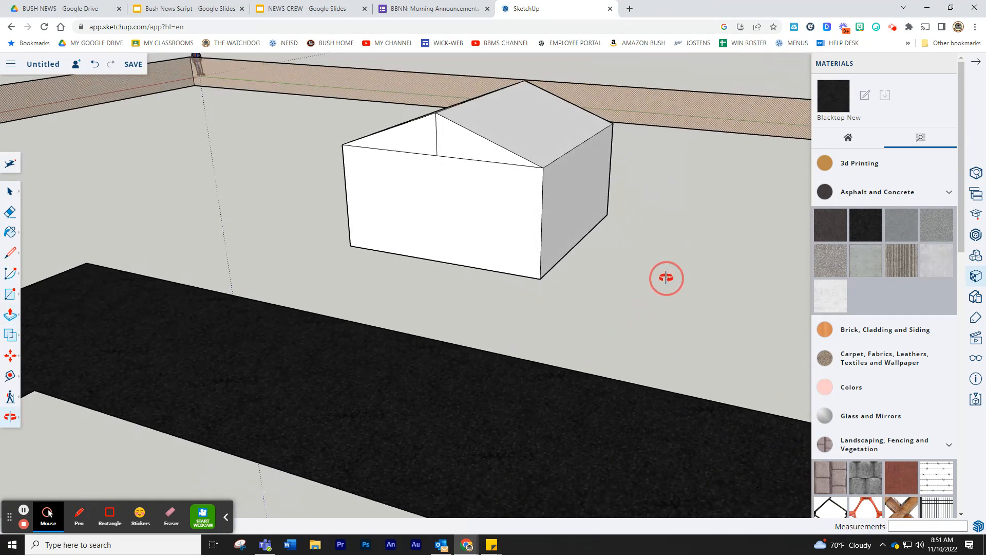
# - Paint both roof slopes with a dark shingle material from the Roofing category
pyautogui.scroll(3, 631, 285)
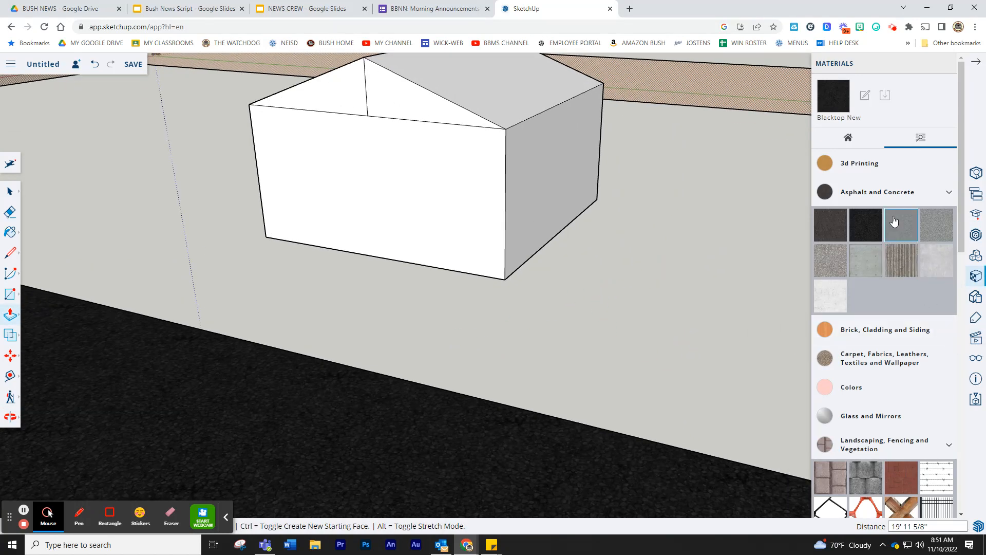
pyautogui.scroll(-3, 895, 226)
pyautogui.scroll(-10, 897, 244)
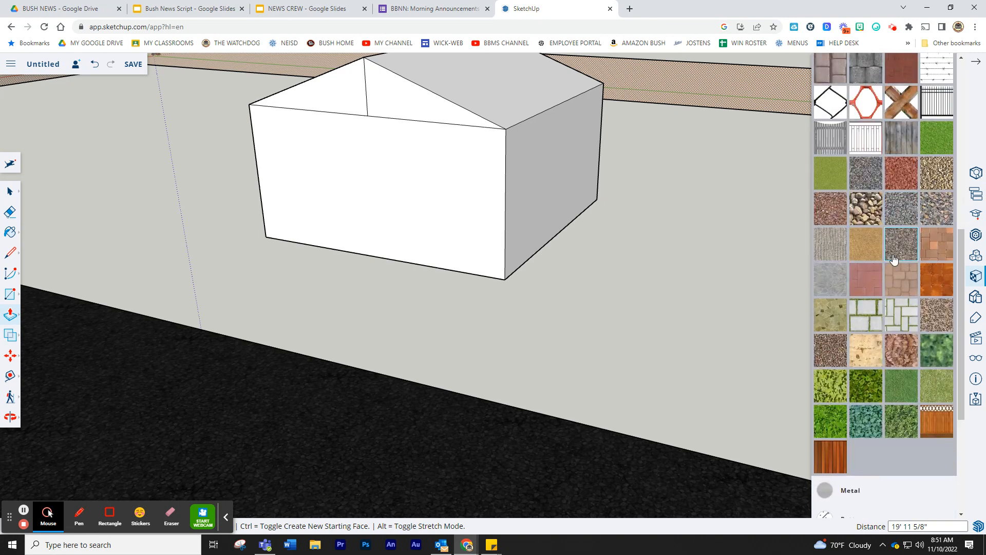
pyautogui.click(850, 329)
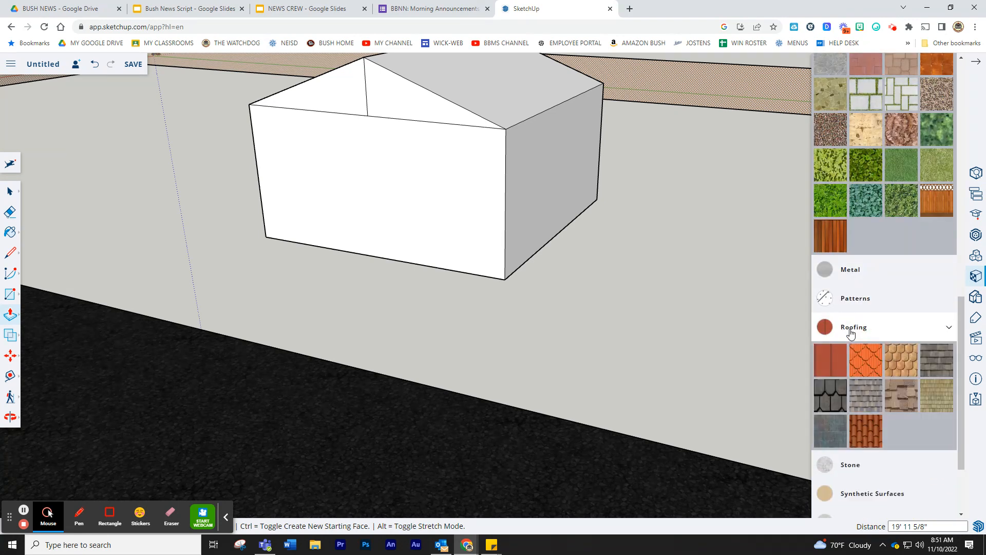
pyautogui.click(828, 394)
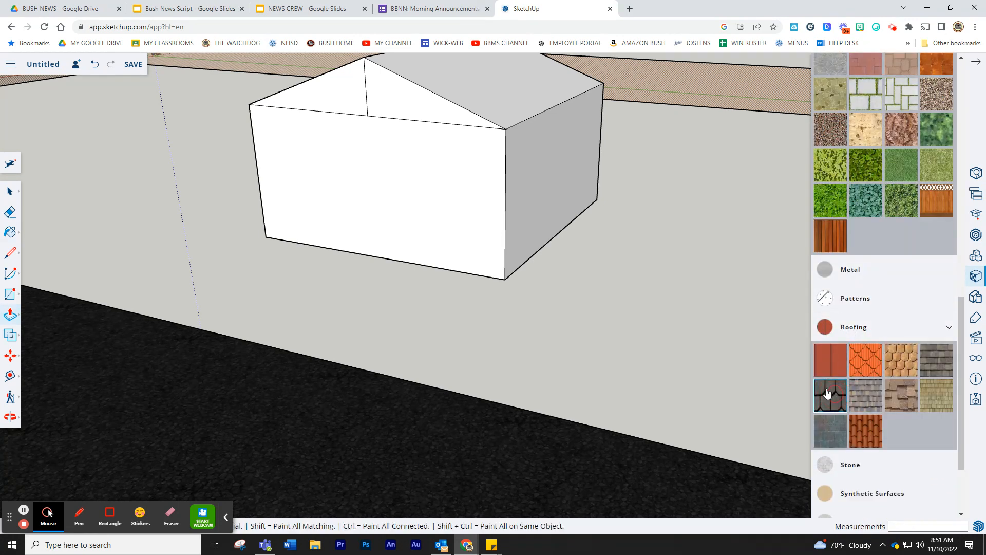
pyautogui.click(476, 77)
pyautogui.rightClick(366, 176)
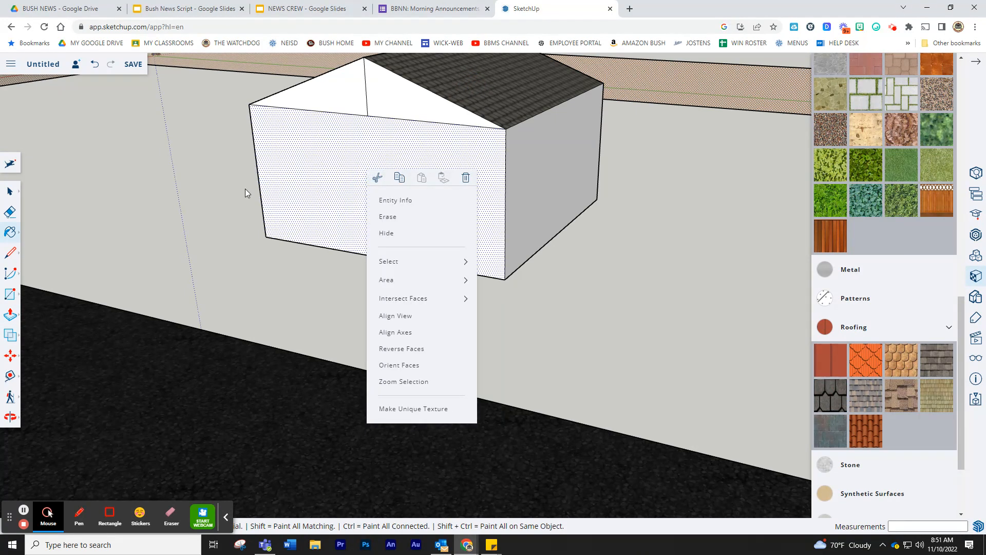
pyautogui.moveTo(246, 193)
pyautogui.mouseDown(button='middle')
pyautogui.moveTo(443, 236)
pyautogui.moveTo(504, 120)
pyautogui.mouseUp(button='middle')
pyautogui.click(440, 103)
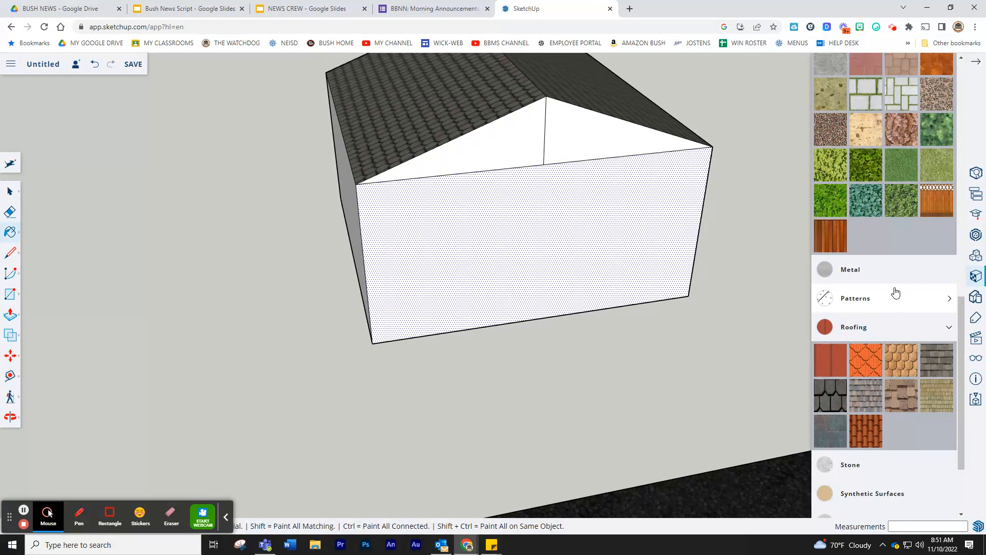
# - Browse the Stone materials for a wall covering, then scroll back up
pyautogui.scroll(-2, 893, 292)
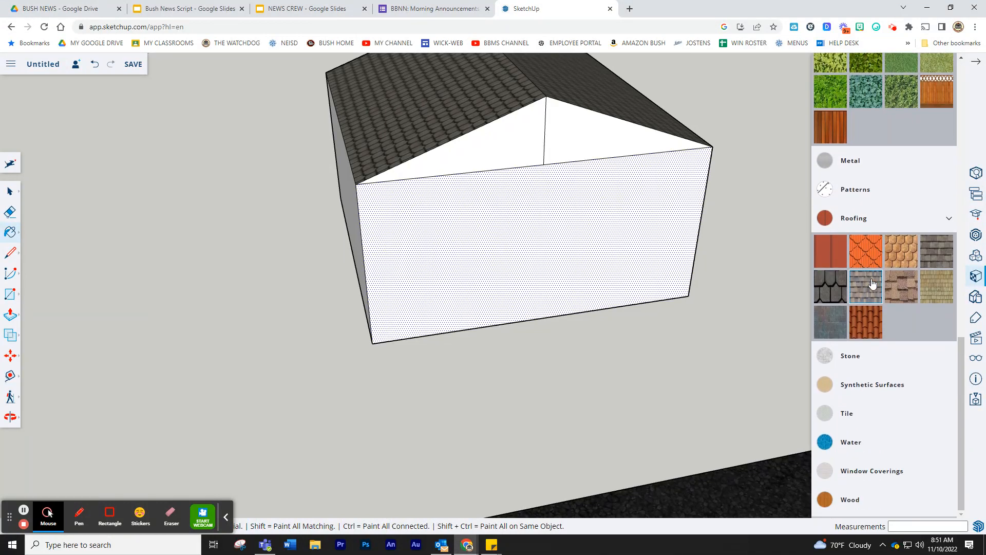
pyautogui.click(820, 357)
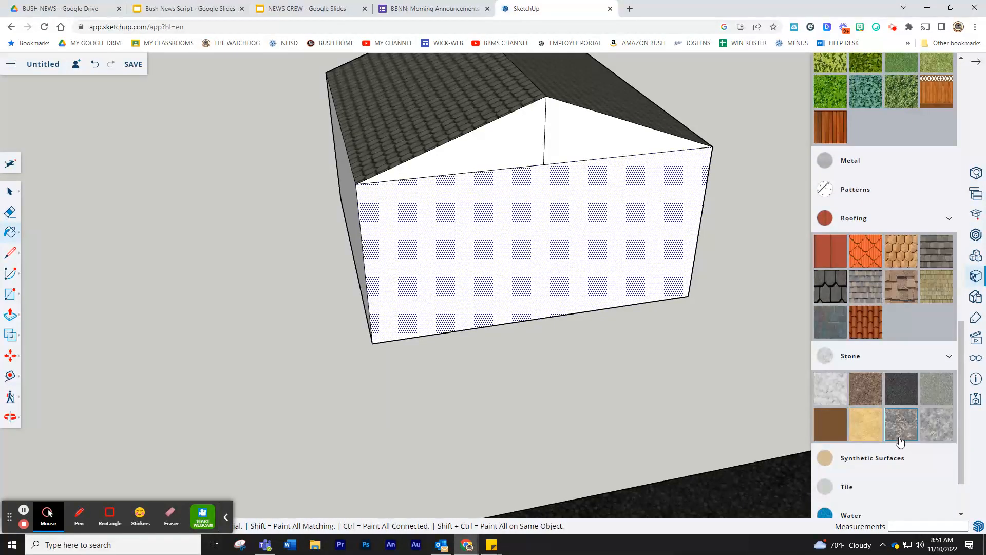
pyautogui.scroll(-2, 882, 415)
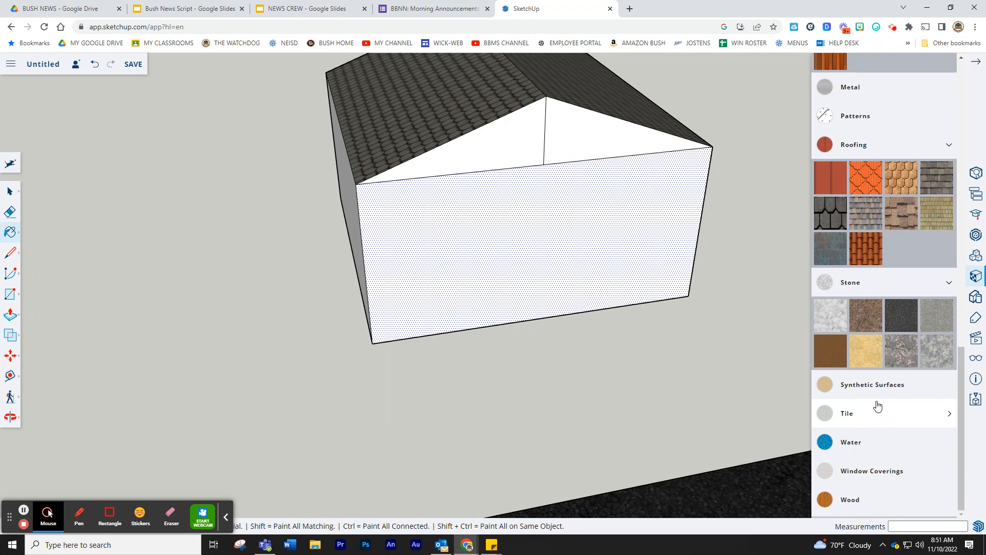
pyautogui.scroll(10, 877, 405)
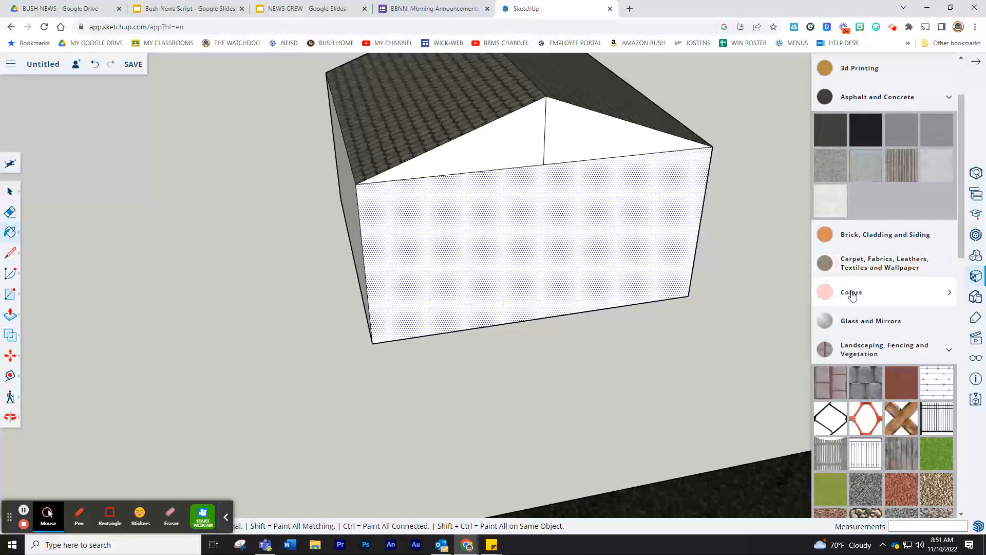
# - Paint the front wall, both gable triangles and the left wall with dark brick
pyautogui.click(855, 245)
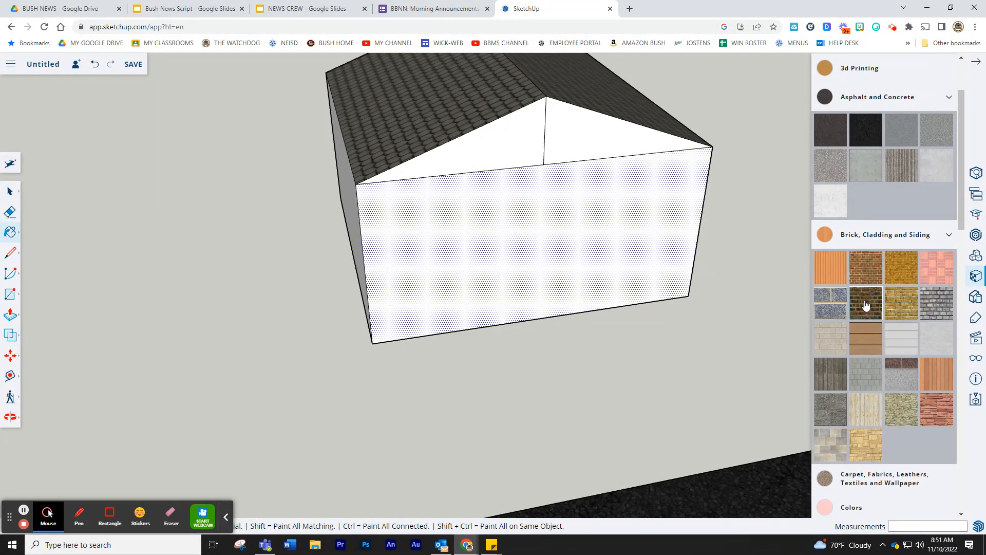
pyautogui.click(865, 304)
pyautogui.click(477, 182)
pyautogui.click(507, 152)
pyautogui.click(575, 140)
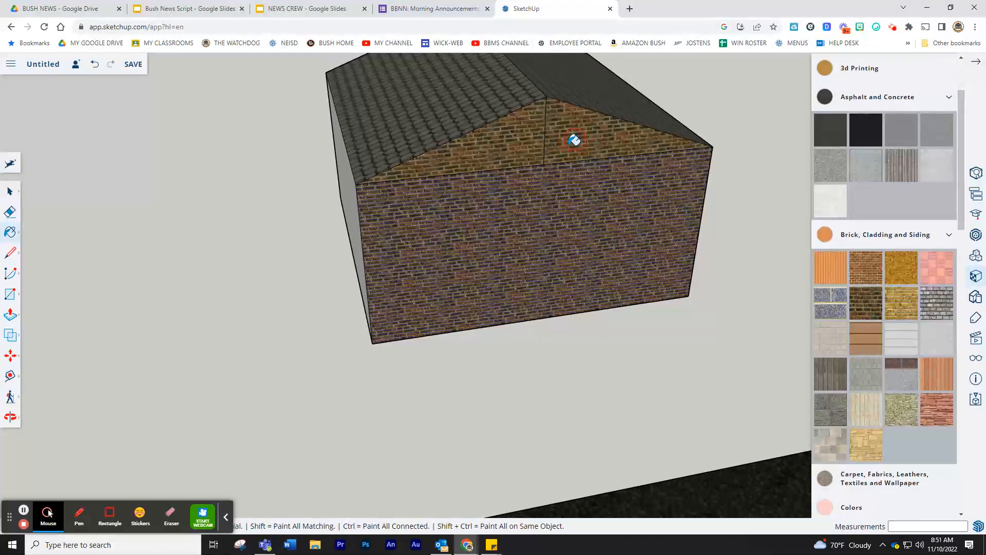
pyautogui.moveTo(324, 247); pyautogui.dragTo(425, 222, button='middle')
pyautogui.click(385, 227)
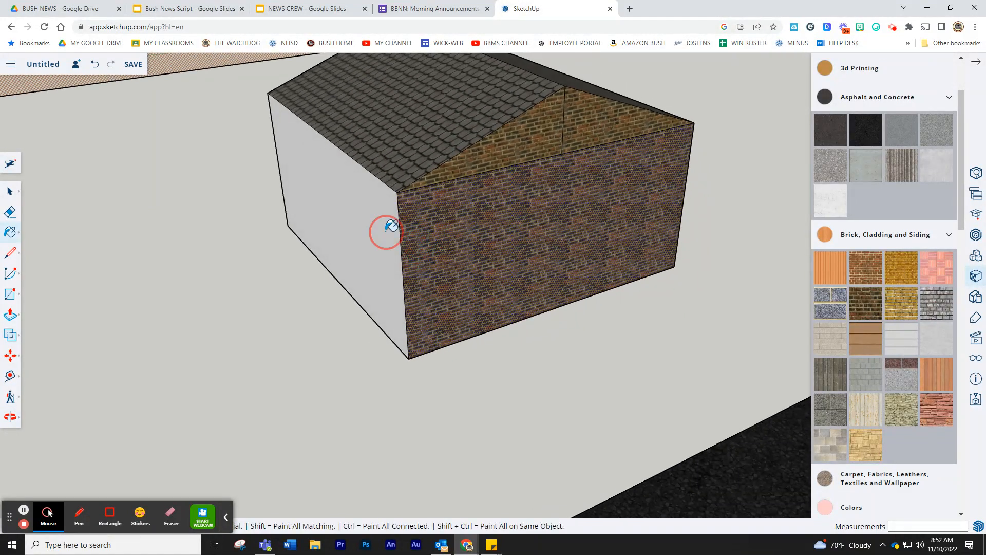
# - Paint the right wall, remaining wall and last gable faces with the same brick
pyautogui.moveTo(568, 223); pyautogui.dragTo(304, 231, button='middle')
pyautogui.scroll(-1, 694, 254)
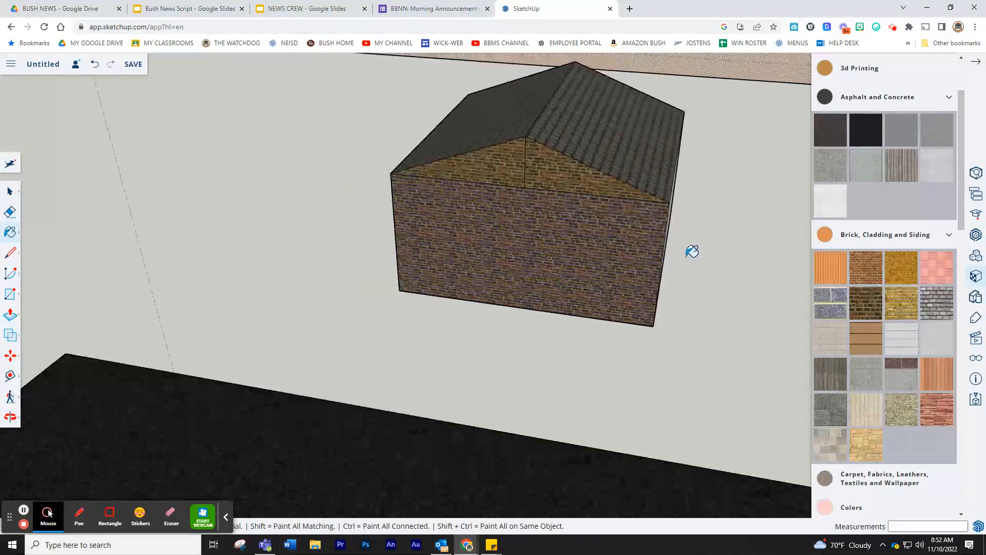
pyautogui.scroll(1, 694, 254)
pyautogui.moveTo(693, 254); pyautogui.dragTo(541, 243, button='middle')
pyautogui.click(646, 229)
pyautogui.moveTo(709, 234)
pyautogui.mouseDown(button='middle')
pyautogui.moveTo(550, 220)
pyautogui.moveTo(766, 294)
pyautogui.moveTo(695, 304)
pyautogui.moveTo(518, 297)
pyautogui.mouseUp(button='middle')
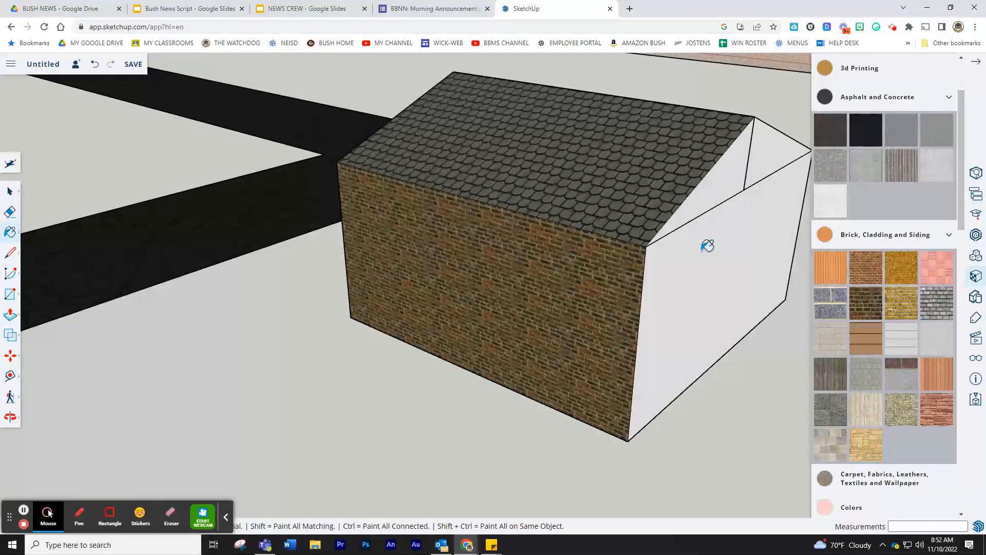
pyautogui.click(769, 200)
pyautogui.click(776, 160)
pyautogui.click(722, 178)
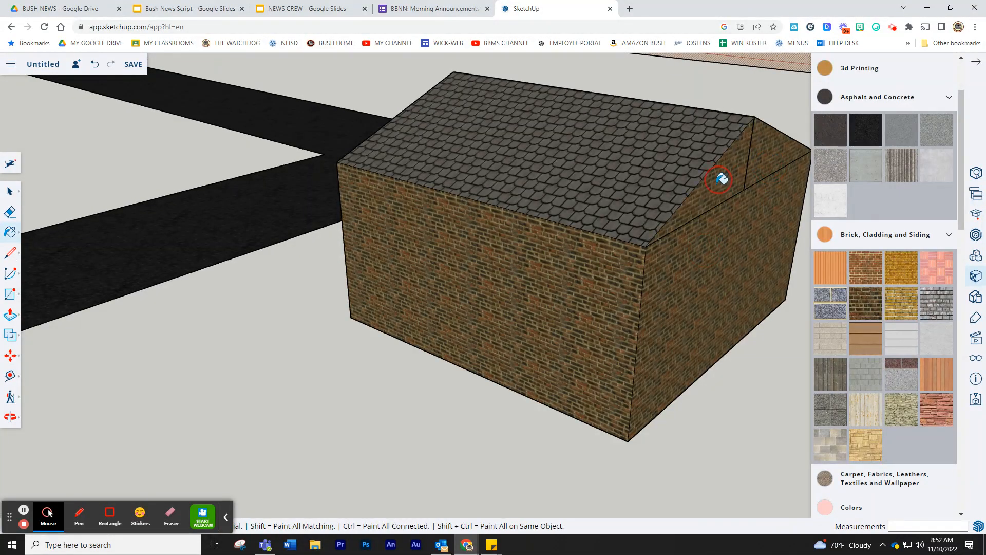
pyautogui.moveTo(415, 307); pyautogui.dragTo(610, 238, button='middle')
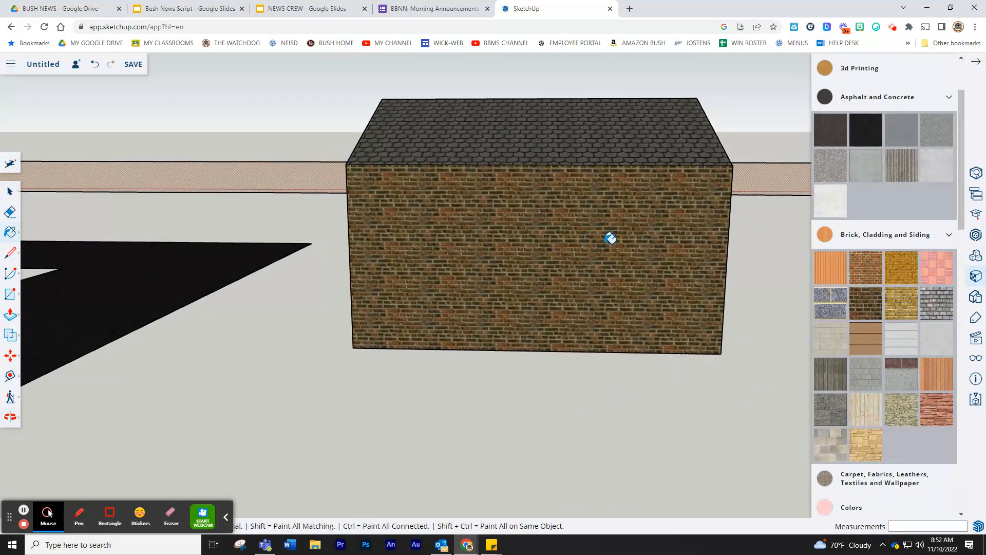
# - Draw a rectangle on the front wall, then undo the mistaken extrusion and rectangle
pyautogui.click(8, 296)
pyautogui.click(377, 203)
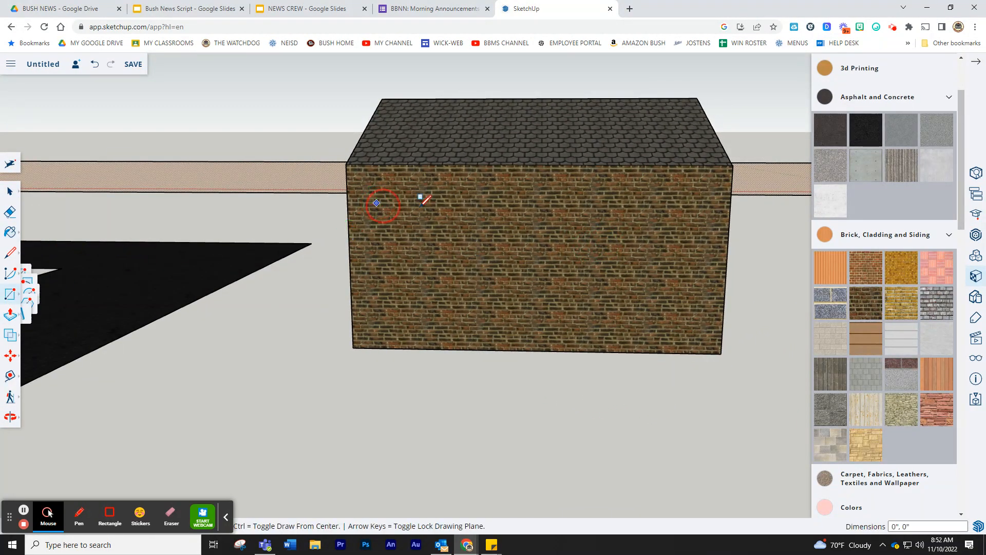
pyautogui.click(696, 245)
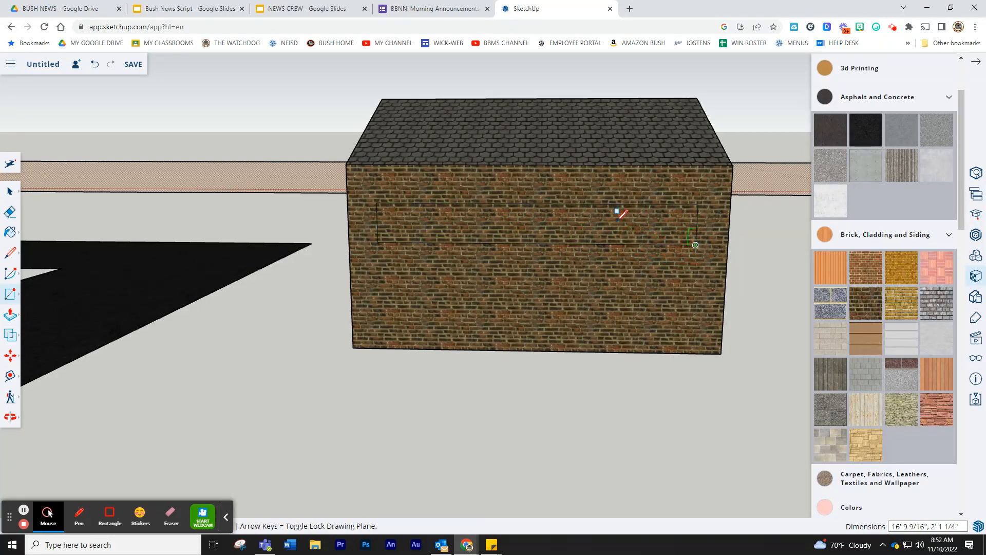
pyautogui.click(9, 322)
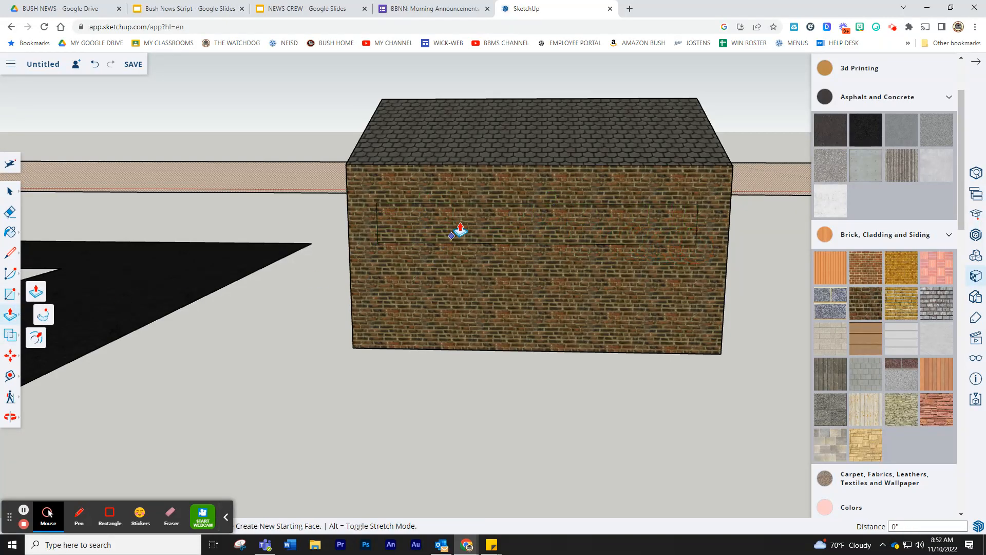
pyautogui.click(464, 215)
pyautogui.moveTo(480, 211)
pyautogui.mouseDown()
pyautogui.moveTo(457, 213)
pyautogui.moveTo(465, 215)
pyautogui.mouseUp()
pyautogui.moveTo(564, 227); pyautogui.dragTo(565, 221)
pyautogui.click(94, 65)
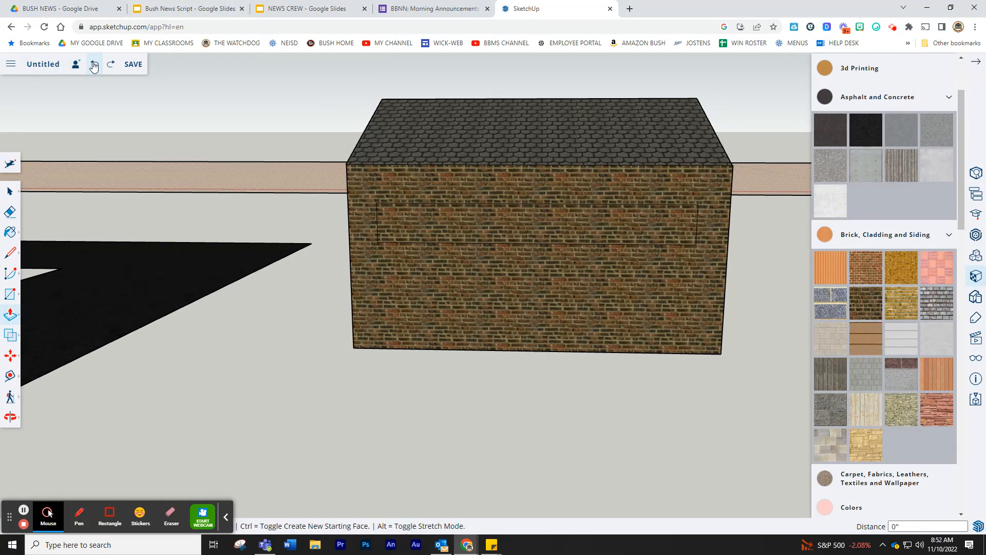
pyautogui.click(95, 65)
pyautogui.click(95, 65)
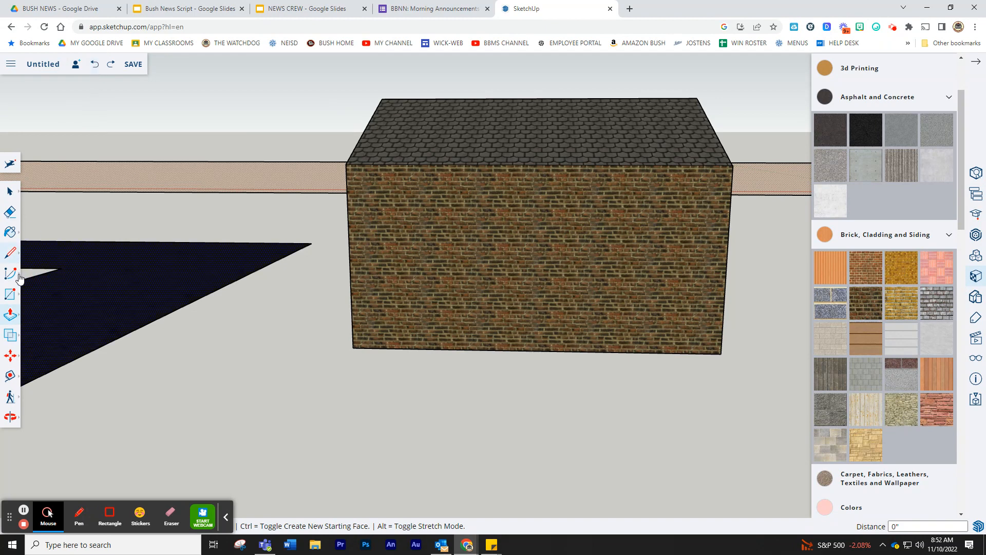
# - Redraw the window rectangle and push it 1' 2 1/16" into the brick wall
pyautogui.click(10, 301)
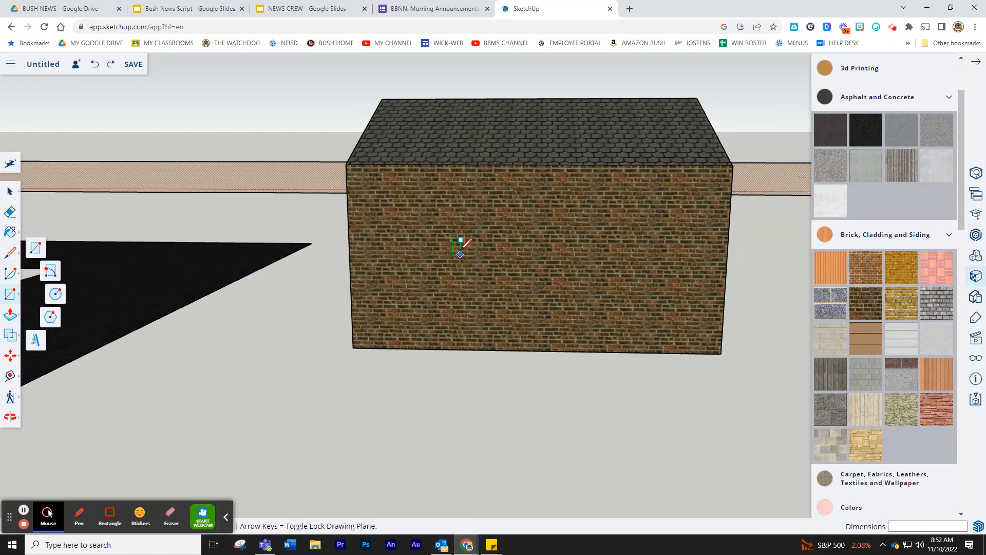
pyautogui.click(460, 210)
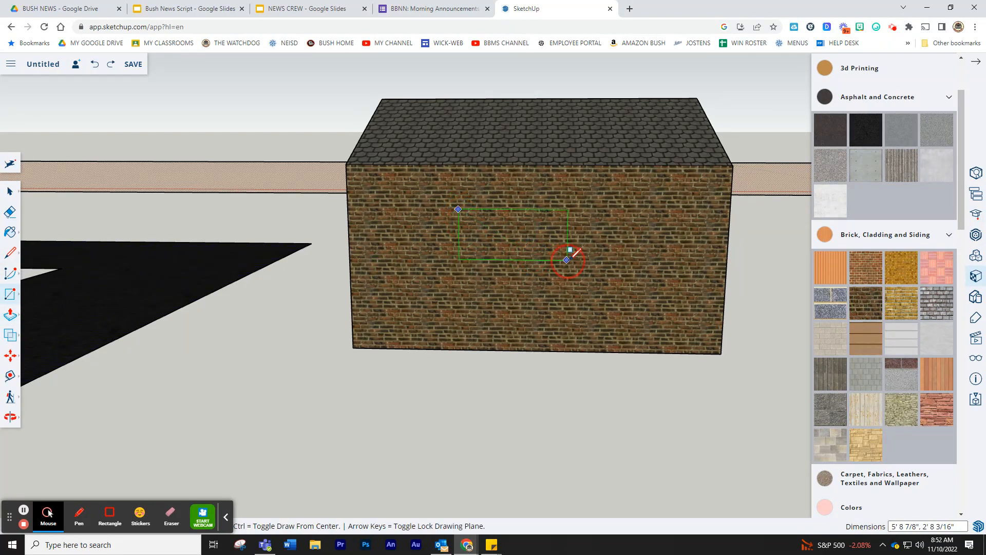
pyautogui.click(13, 317)
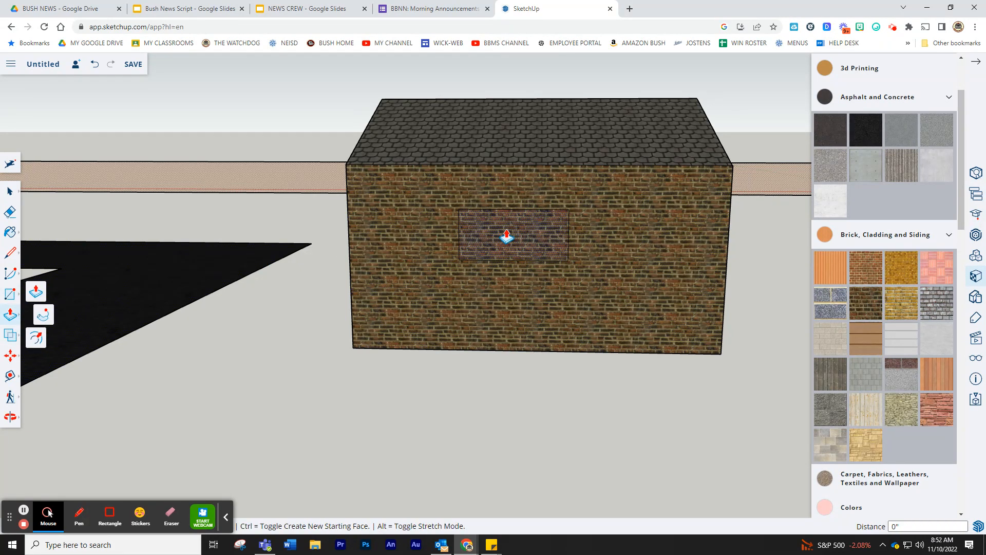
pyautogui.moveTo(507, 237); pyautogui.dragTo(504, 230)
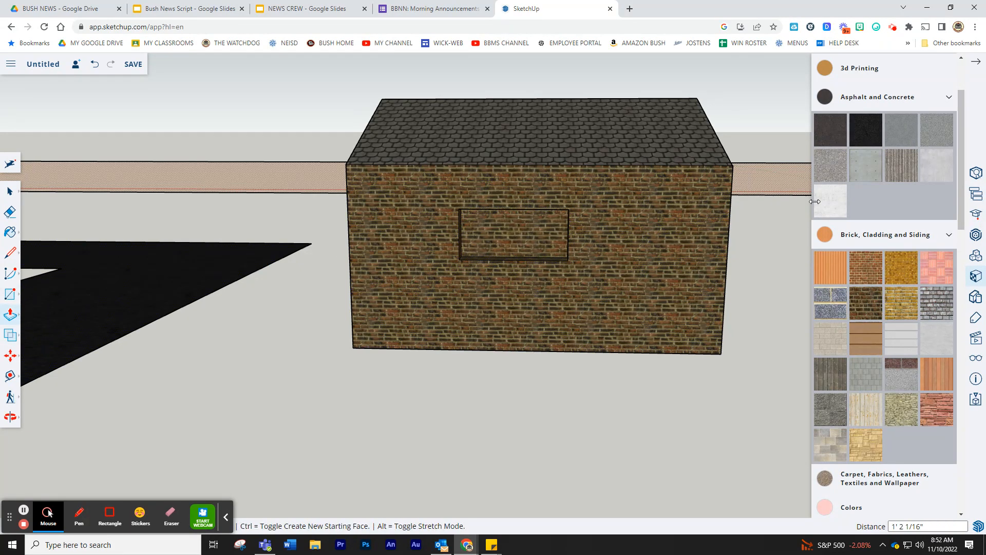
pyautogui.click(938, 229)
# - Paint the window recess with a Window Coverings material
pyautogui.scroll(-4, 910, 256)
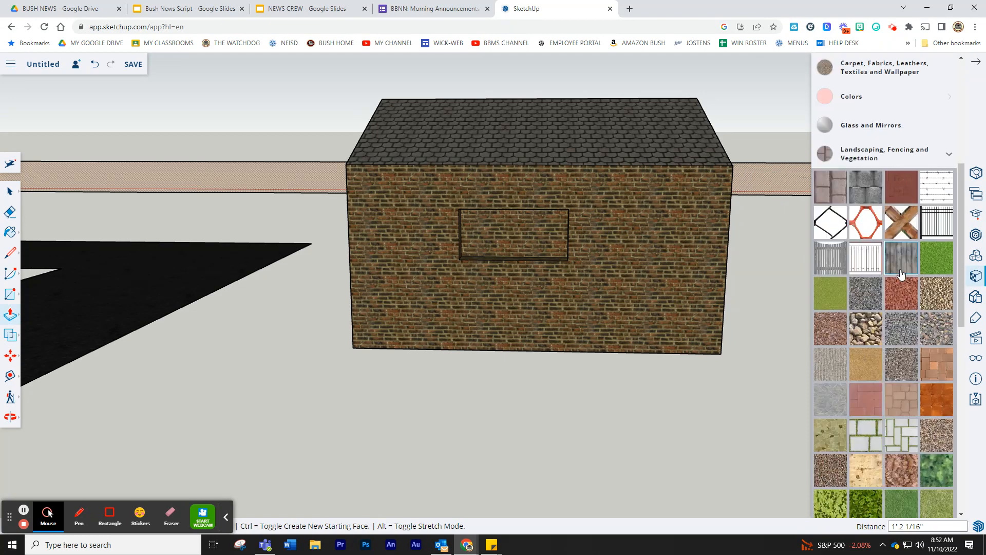
pyautogui.scroll(-10, 904, 287)
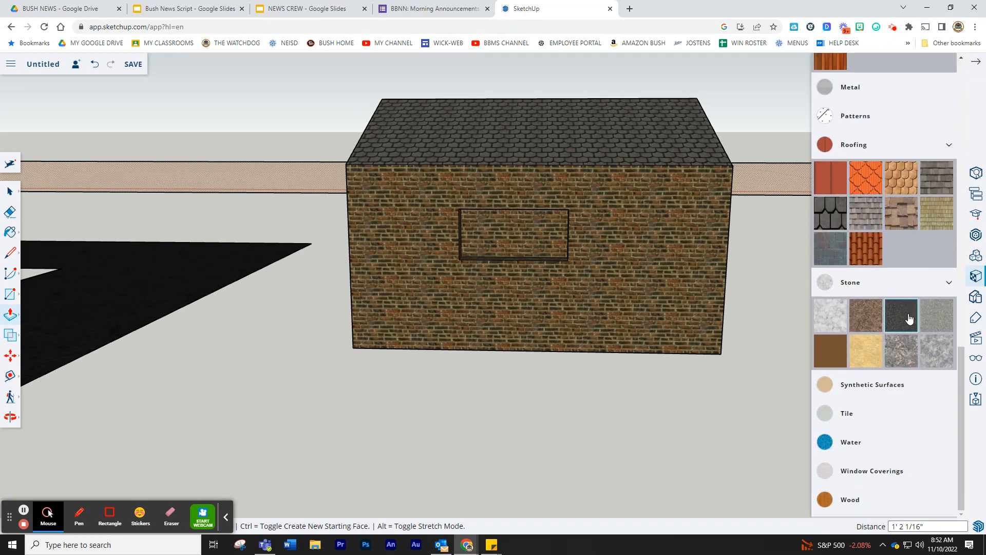
pyautogui.click(873, 470)
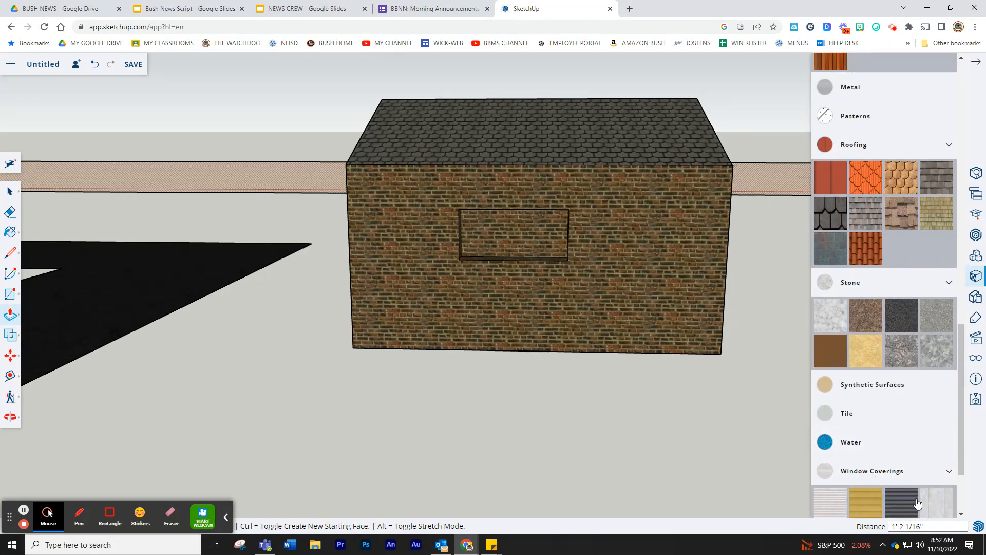
pyautogui.scroll(-2, 910, 498)
pyautogui.click(900, 479)
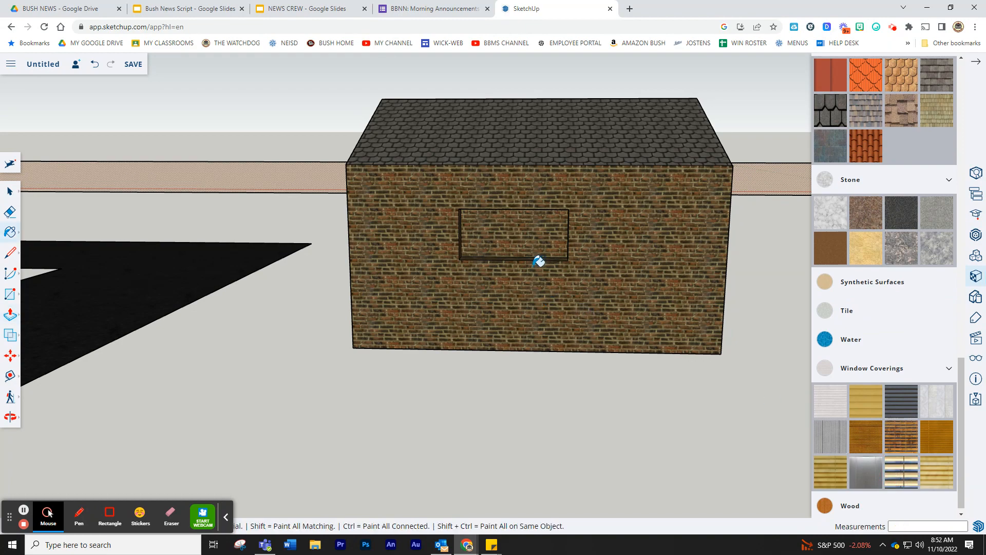
pyautogui.click(522, 230)
# - Draw a 6' 7 1/16" by 9' 3 9/16" door rectangle on the gable-end wall and push it in 1' 2"
pyautogui.moveTo(171, 328)
pyautogui.mouseDown(button='middle')
pyautogui.moveTo(165, 335)
pyautogui.moveTo(350, 372)
pyautogui.moveTo(341, 357)
pyautogui.moveTo(416, 361)
pyautogui.moveTo(526, 344)
pyautogui.moveTo(570, 305)
pyautogui.moveTo(540, 312)
pyautogui.mouseUp(button='middle')
pyautogui.scroll(1, 537, 314)
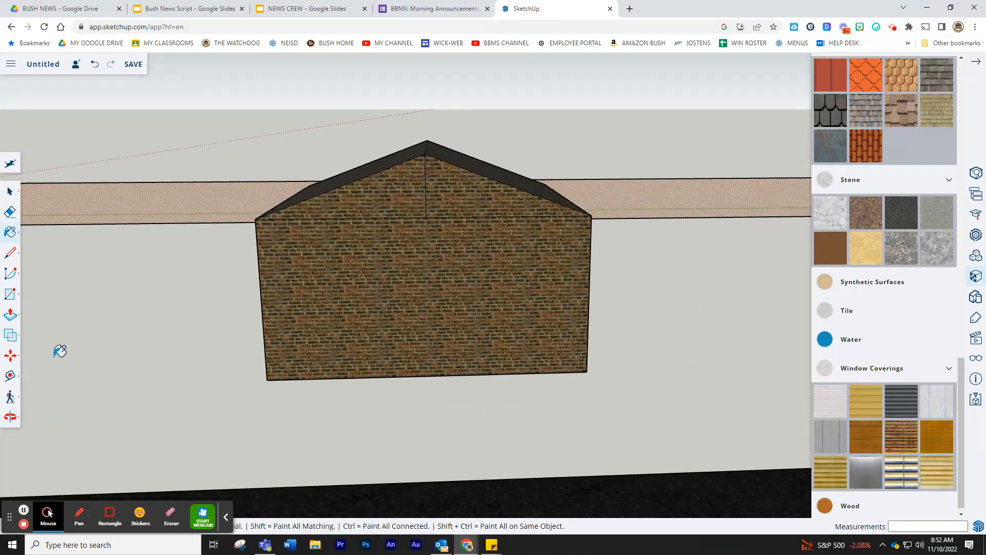
pyautogui.click(9, 296)
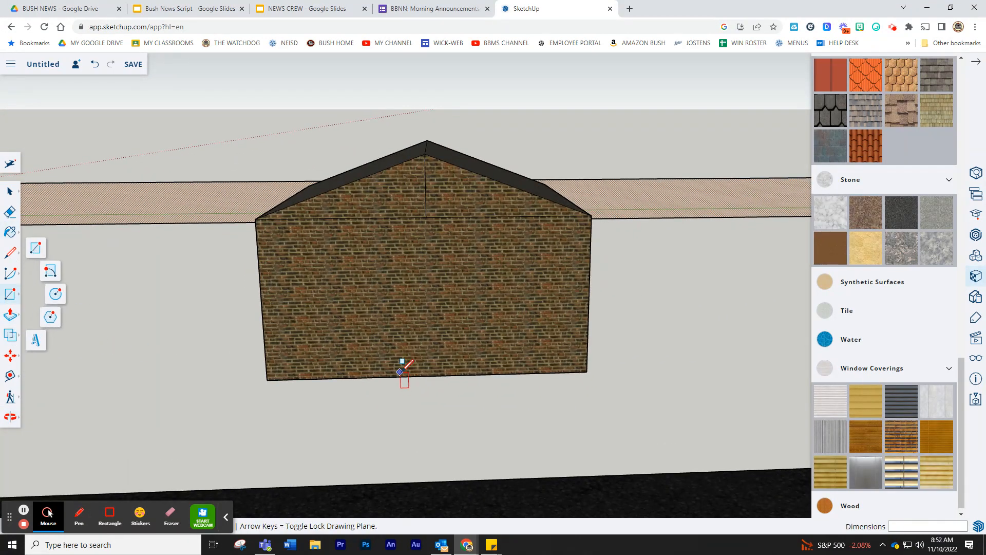
pyautogui.click(379, 377)
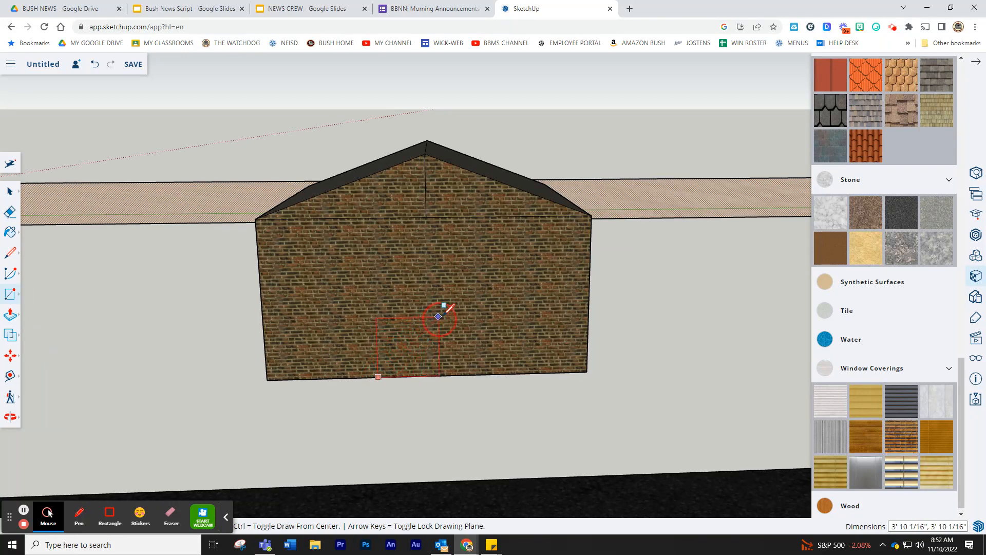
pyautogui.click(483, 228)
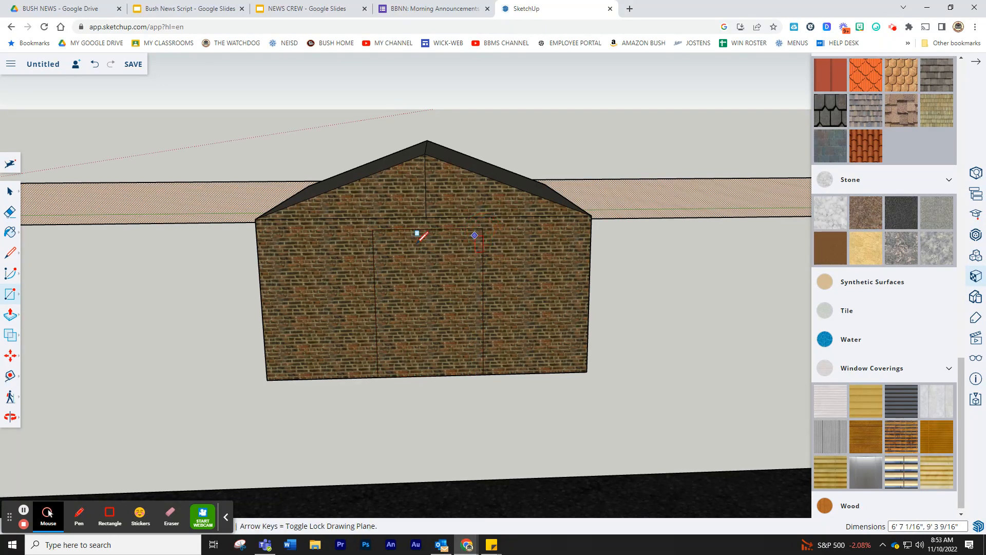
pyautogui.click(11, 317)
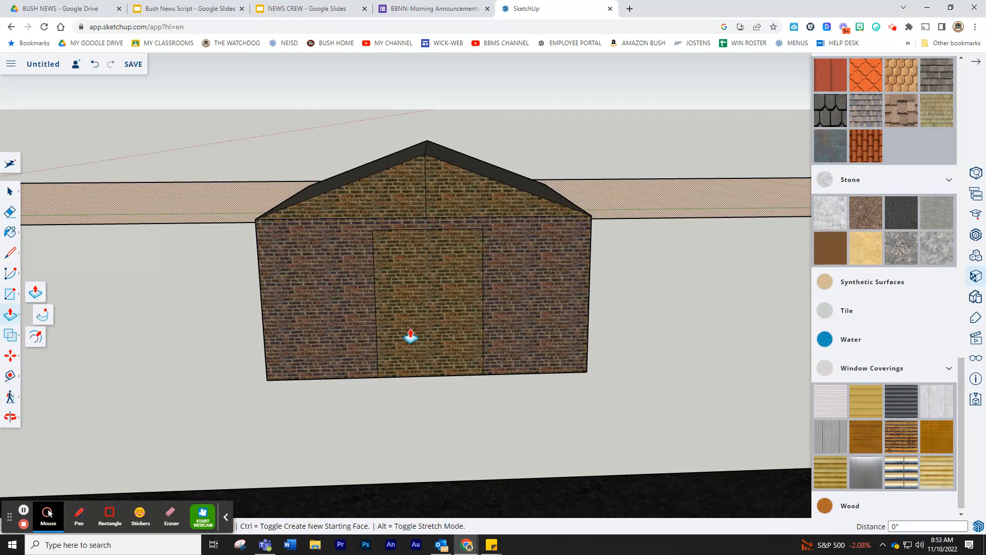
pyautogui.click(445, 337)
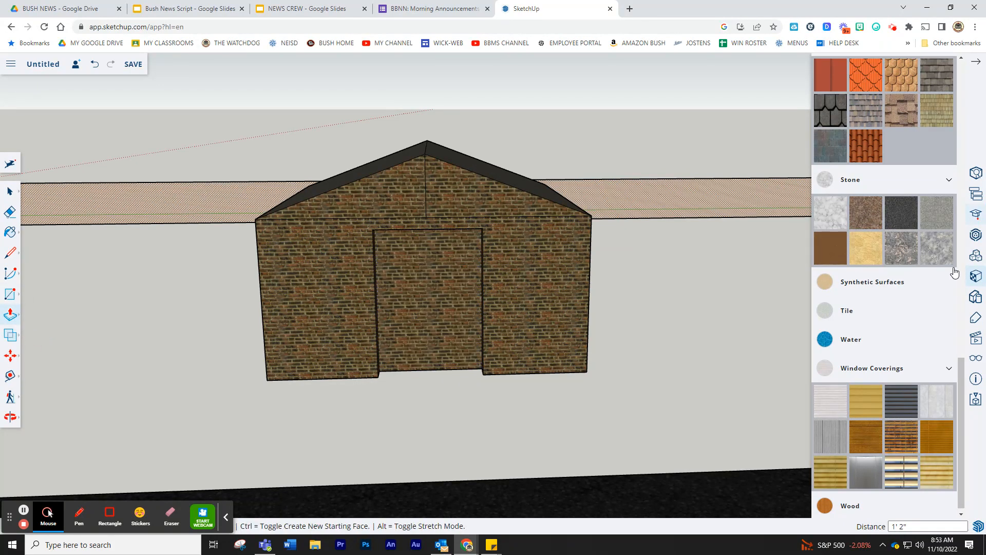
# - Paint the recessed door with Translucent Glass Block Dark from Glass and Mirrors
pyautogui.scroll(-1, 898, 273)
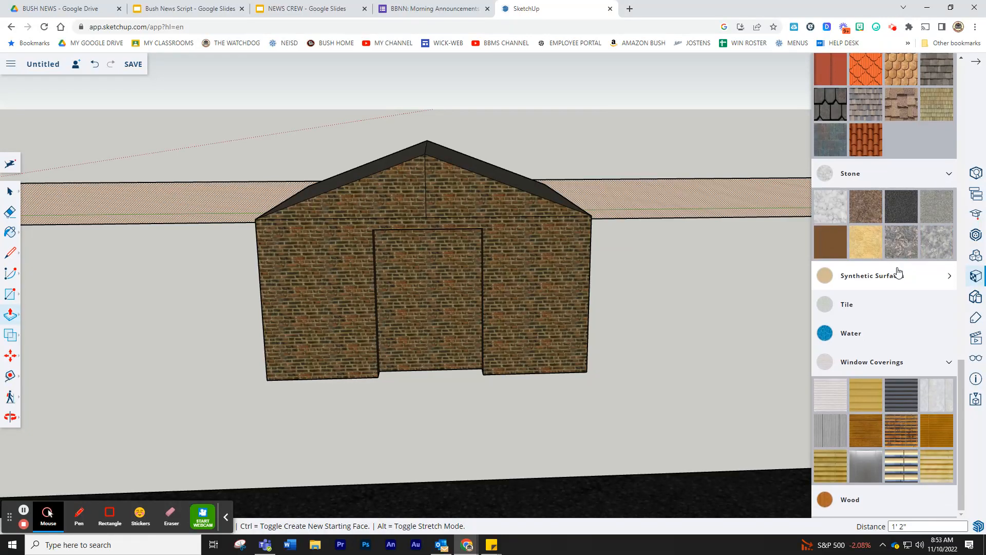
pyautogui.scroll(6, 850, 324)
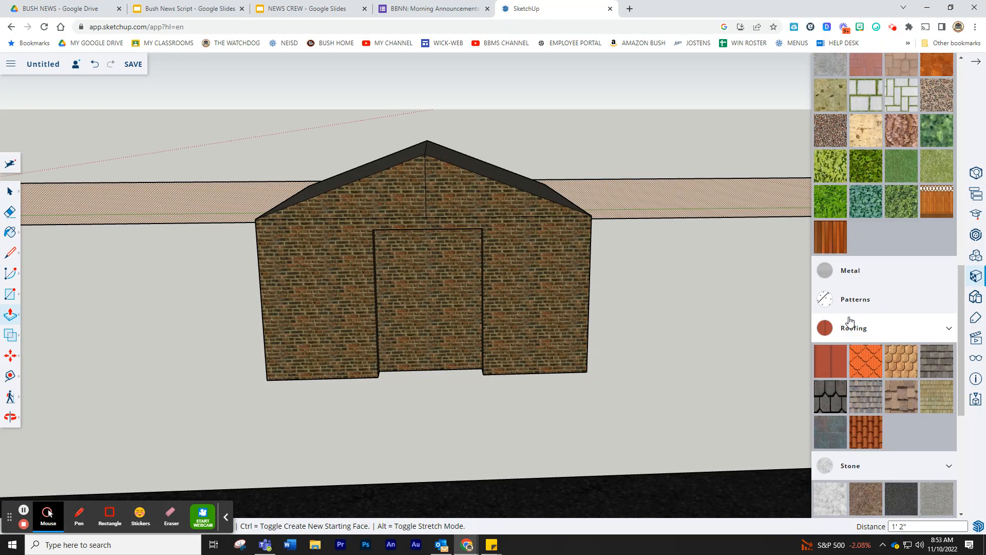
pyautogui.scroll(10, 853, 321)
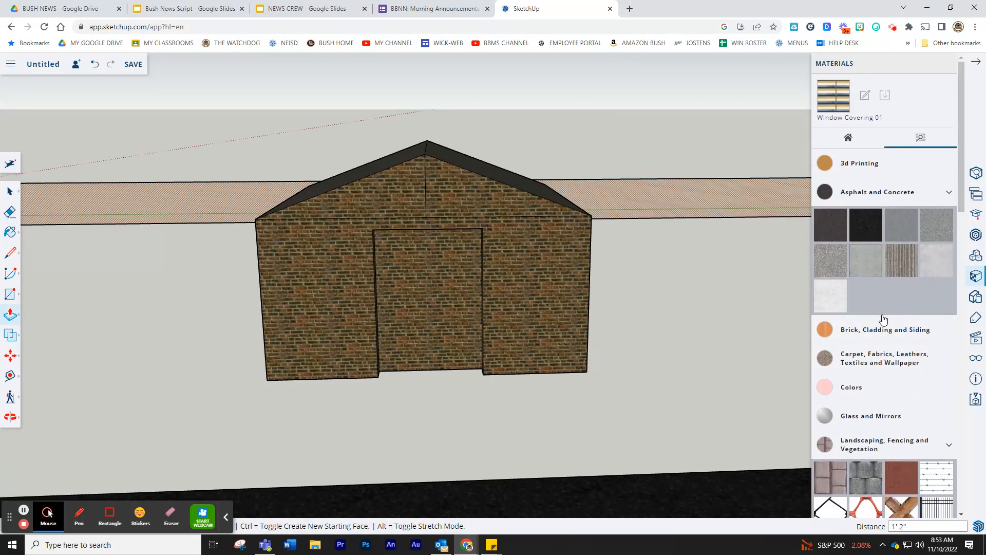
pyautogui.click(890, 417)
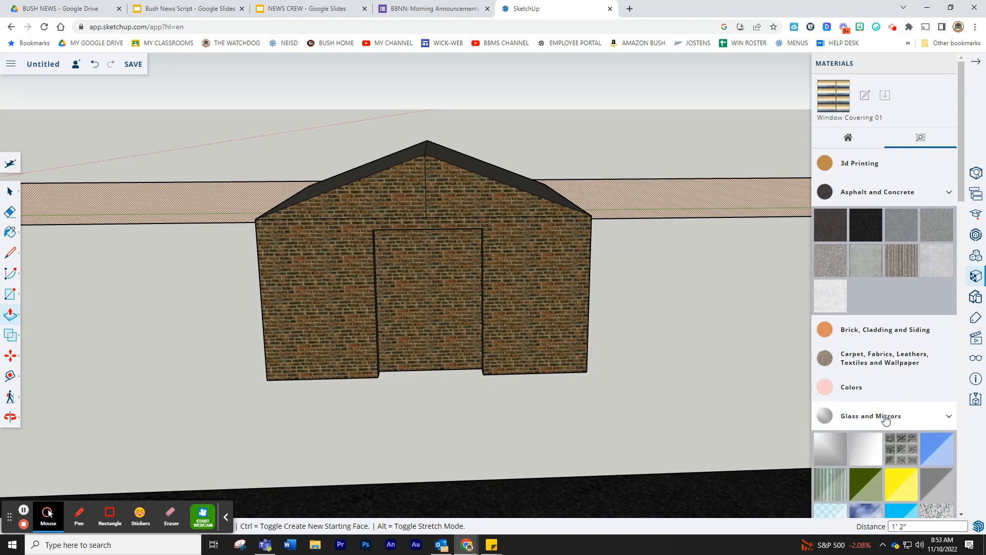
pyautogui.click(897, 451)
pyautogui.click(428, 302)
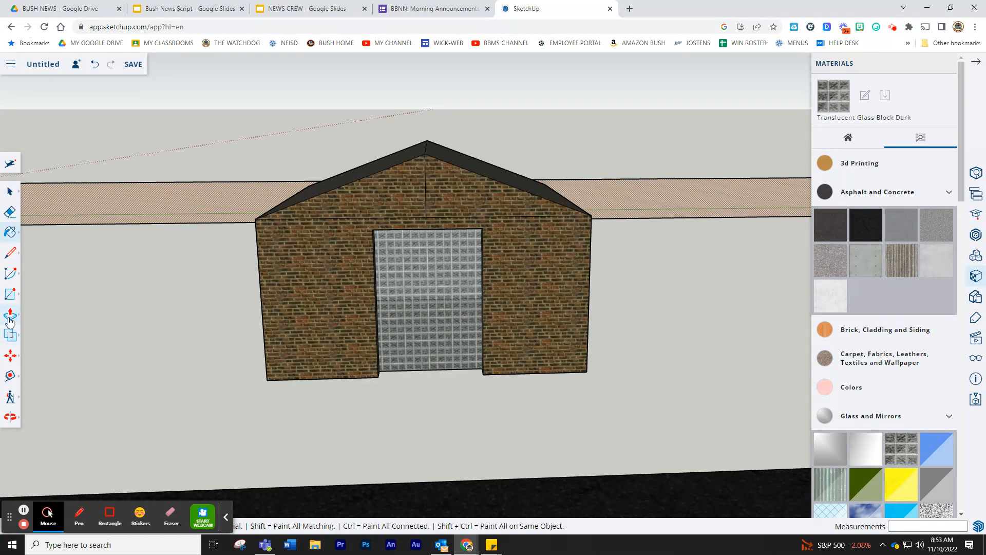
pyautogui.click(10, 355)
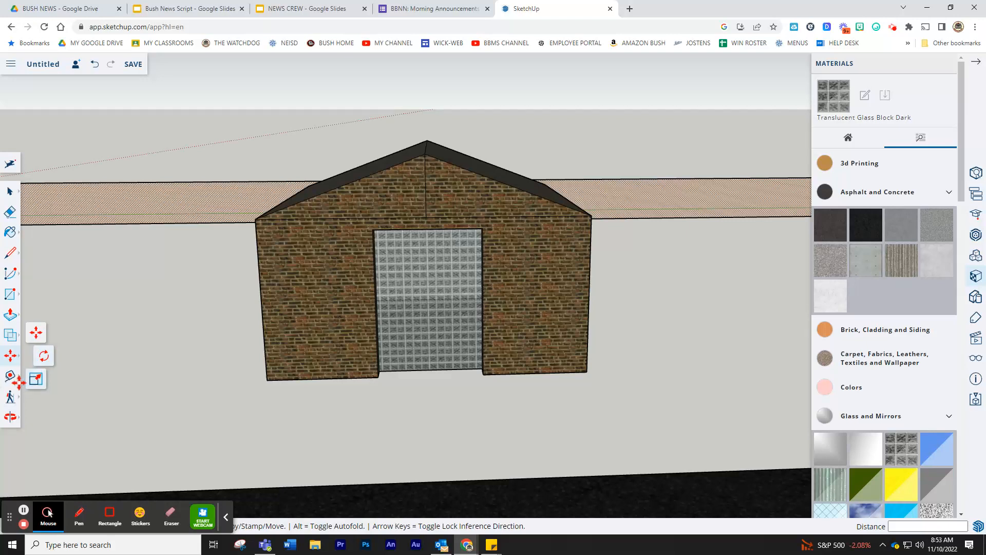
pyautogui.click(14, 294)
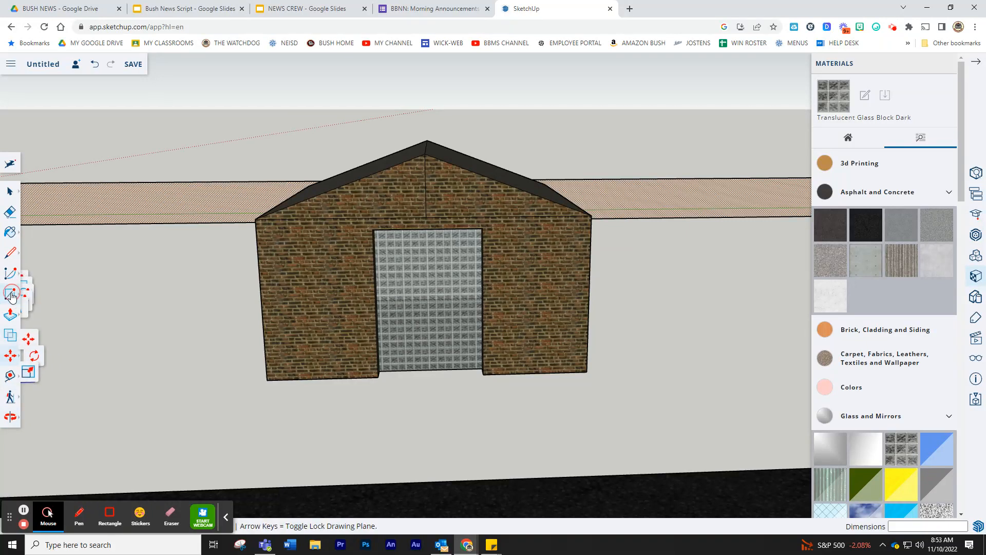
# - Place 3D text 'santa hq' (Lora, 1' high, 6" extrusion) on the gable above the door
pyautogui.click(35, 343)
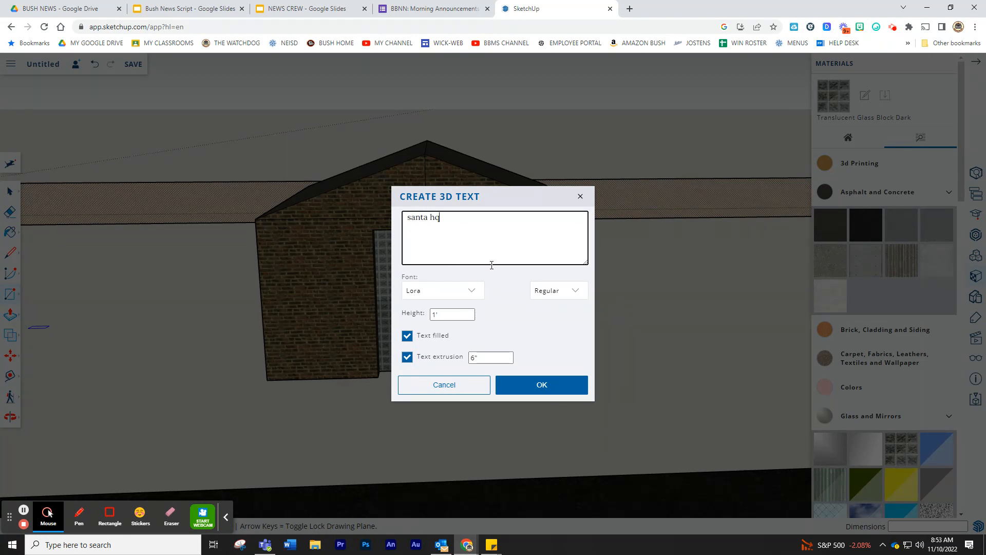
pyautogui.click(537, 380)
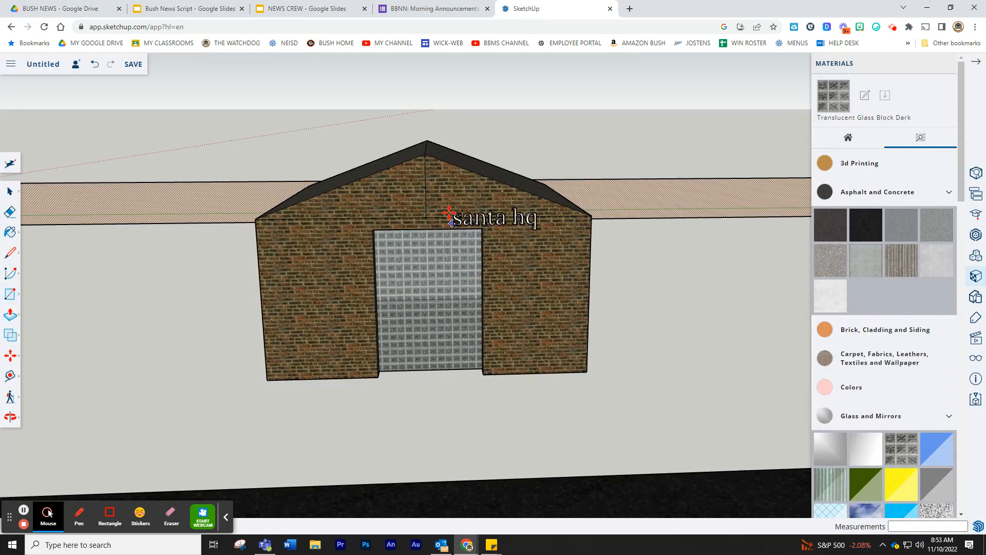
pyautogui.click(380, 209)
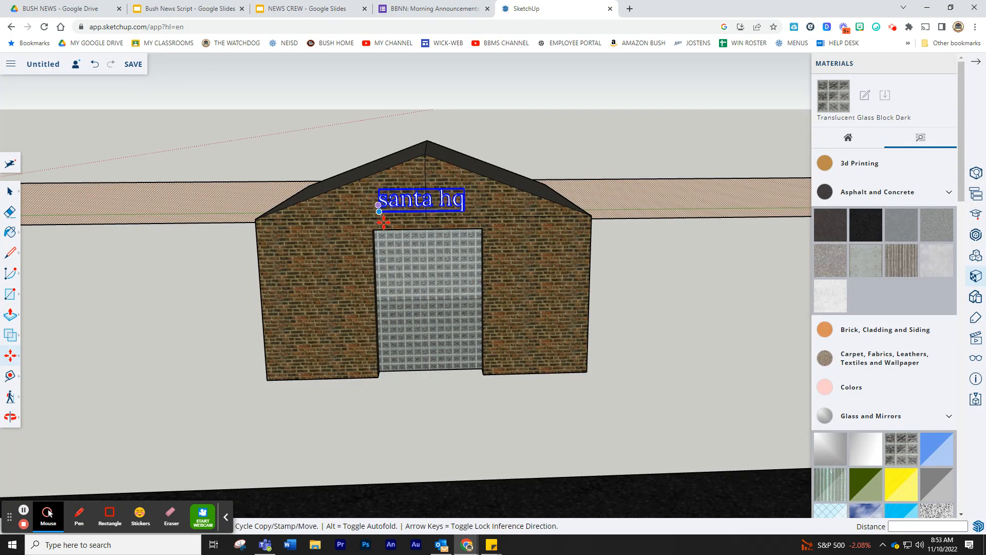
pyautogui.click(14, 359)
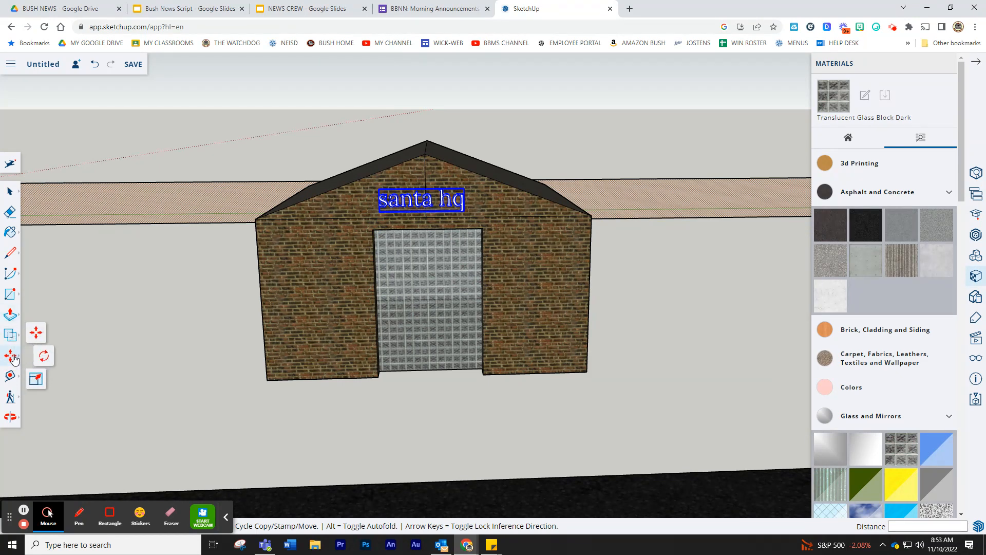
pyautogui.click(37, 381)
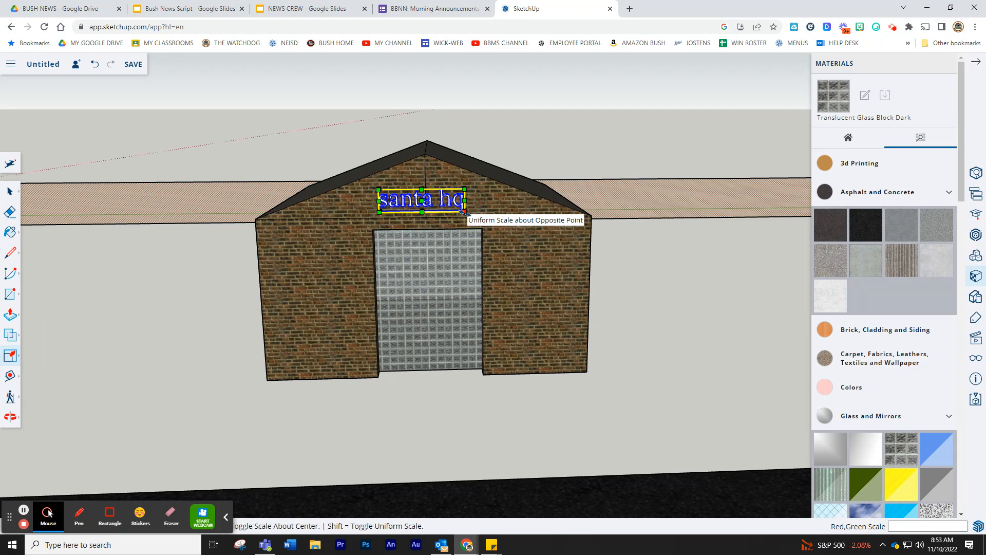
# - Scale the santa hq text about 1.55 times and move it to centre above the door
pyautogui.moveTo(464, 211); pyautogui.dragTo(511, 232)
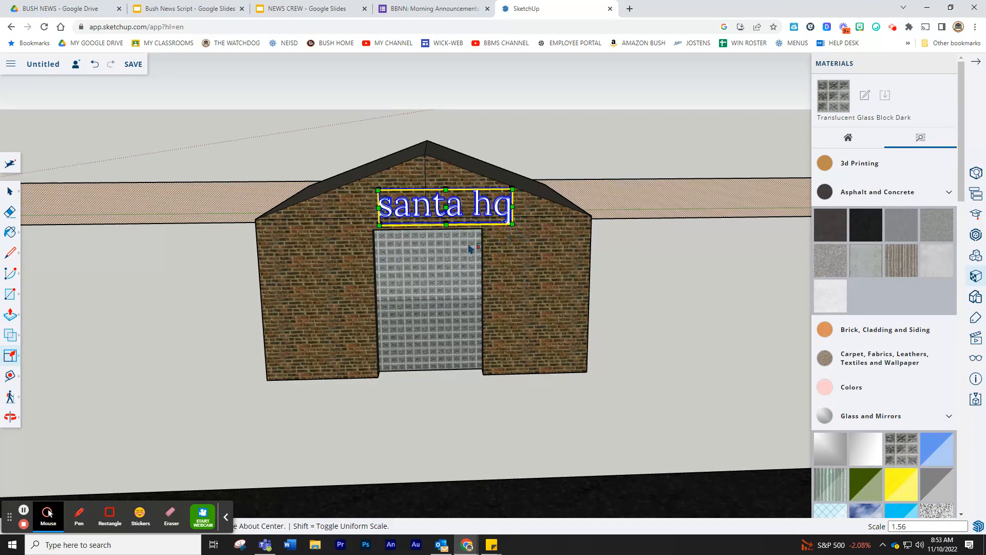
pyautogui.click(10, 356)
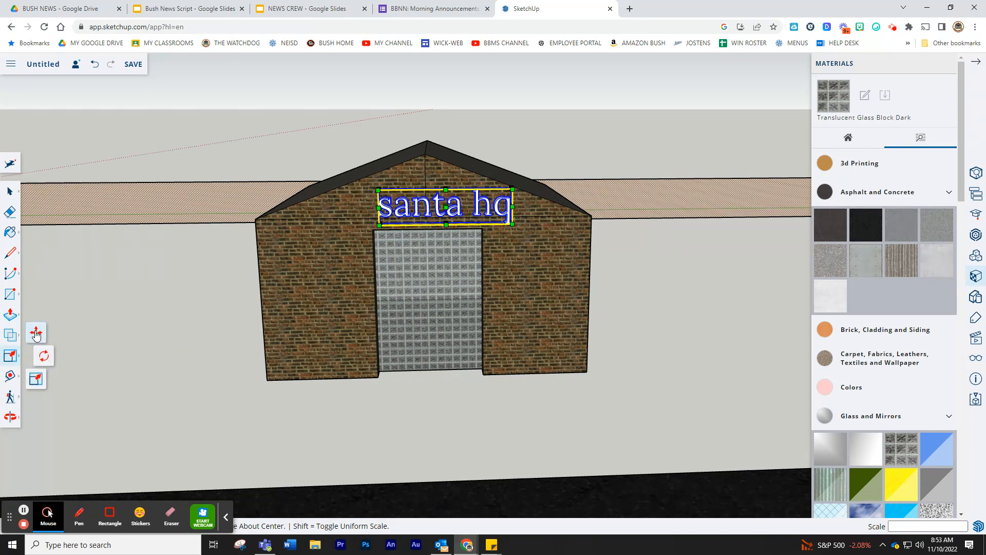
pyautogui.click(36, 333)
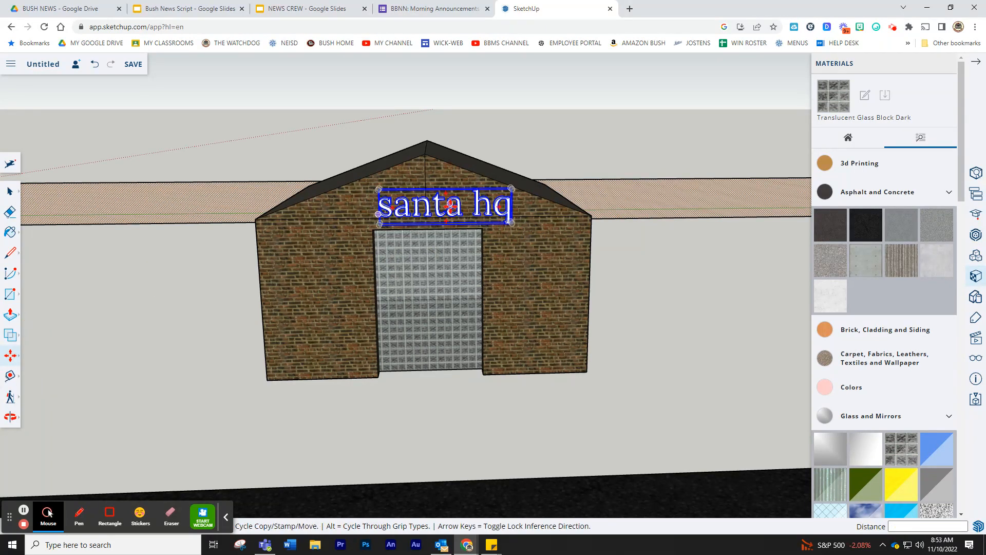
pyautogui.click(451, 206)
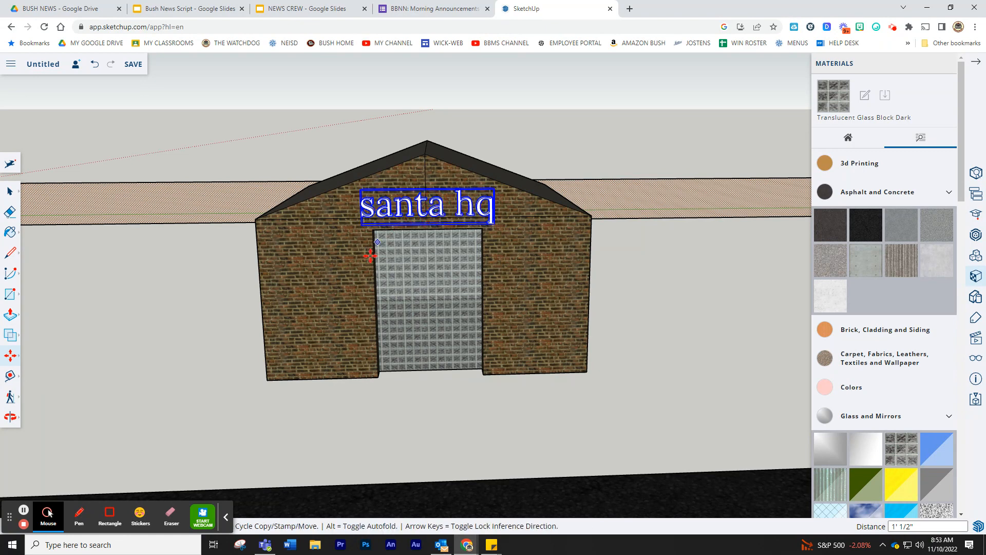
# - Paint the santa hq text red with Colors > Color A05
pyautogui.click(853, 388)
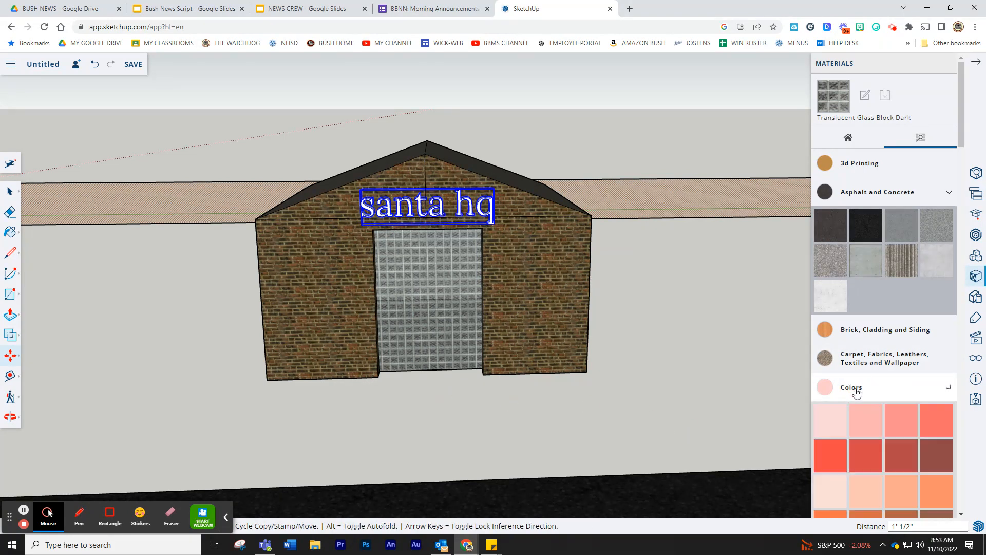
pyautogui.click(829, 450)
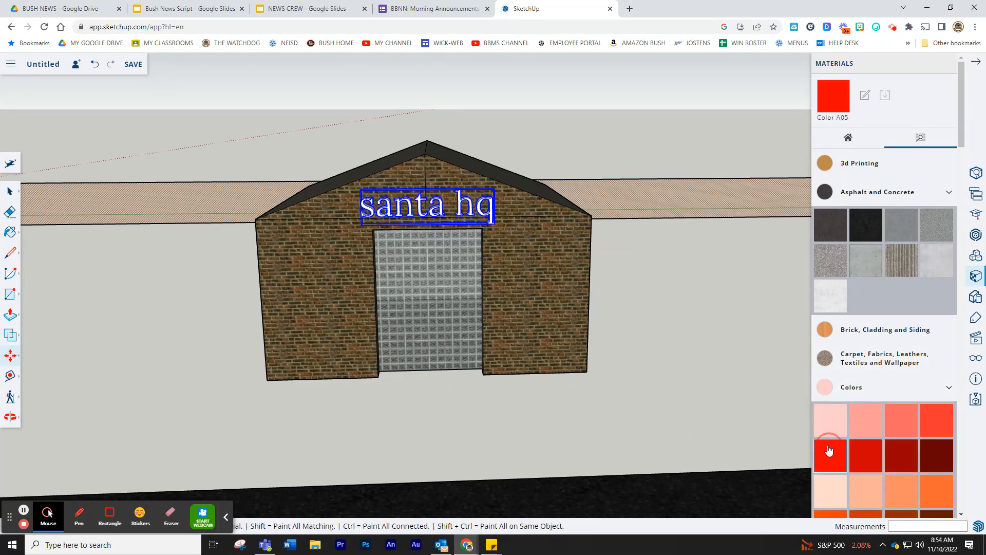
pyautogui.click(463, 201)
# - Orbit and pan out to an overhead view of the whole site and blacktop track
pyautogui.scroll(-5, 543, 273)
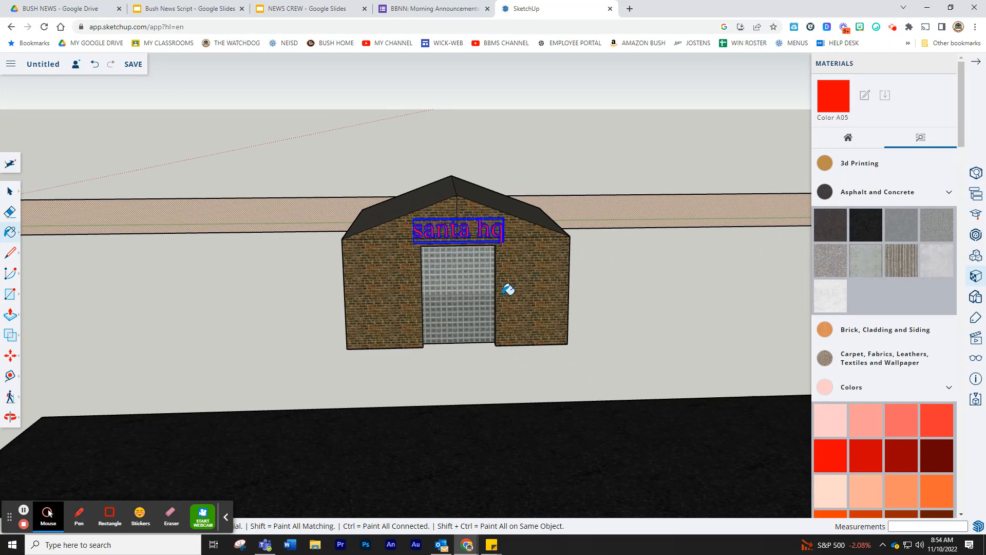
pyautogui.moveTo(371, 407)
pyautogui.mouseDown(button='middle')
pyautogui.moveTo(467, 427)
pyautogui.moveTo(541, 411)
pyautogui.mouseUp(button='middle')
pyautogui.scroll(-3, 541, 411)
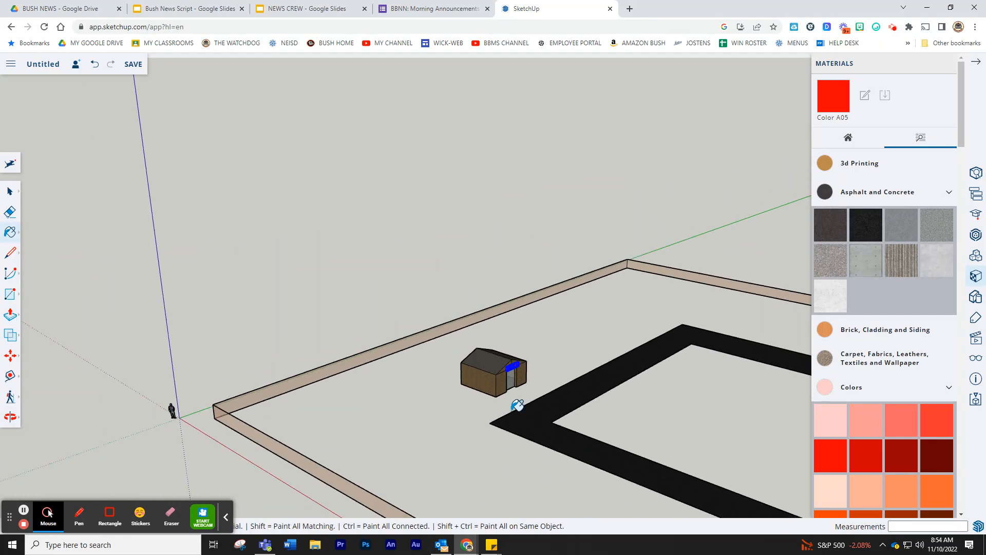
pyautogui.click(10, 417)
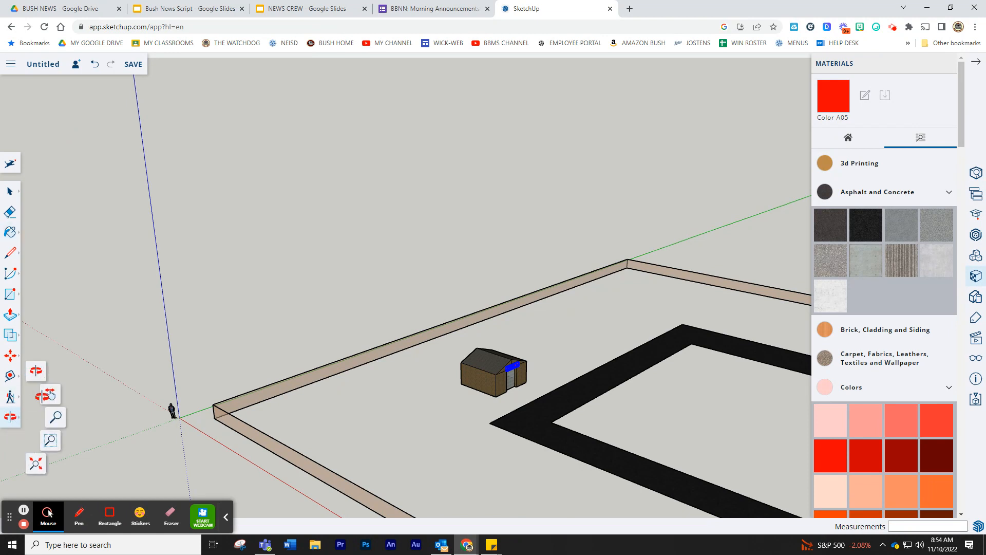
pyautogui.click(50, 394)
pyautogui.moveTo(715, 396); pyautogui.dragTo(536, 242)
pyautogui.scroll(-1, 536, 242)
pyautogui.moveTo(460, 267); pyautogui.dragTo(542, 356, button='middle')
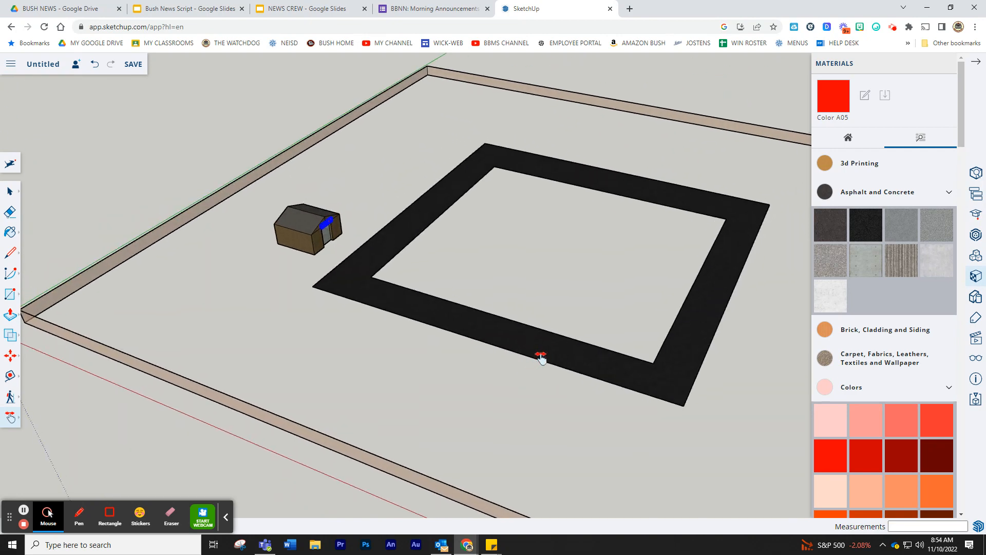
pyautogui.moveTo(578, 353); pyautogui.dragTo(517, 319)
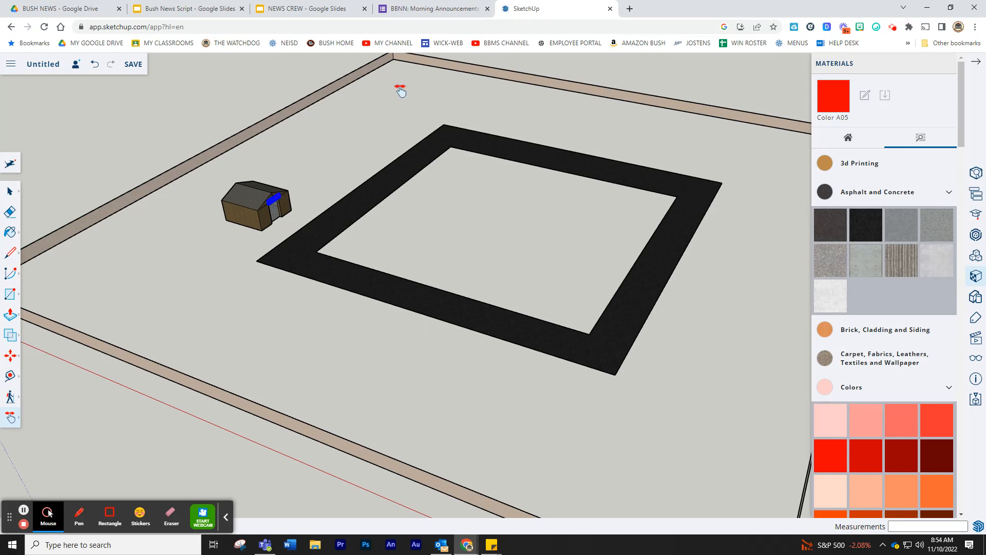
# - Open the Classwork page of the 2-PRIN/A/AV/COMM - M3020 class in Google Classroom
pyautogui.click(431, 9)
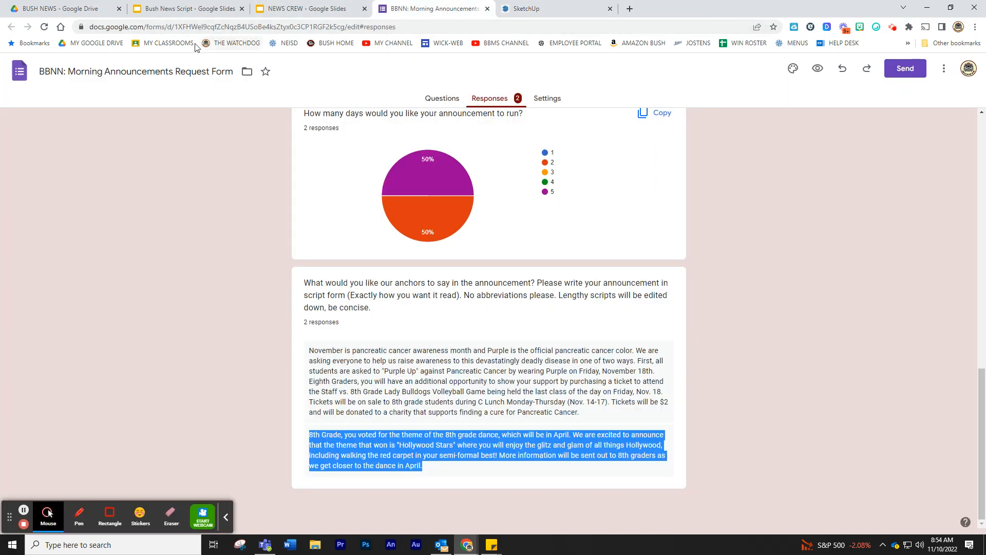
pyautogui.click(148, 44)
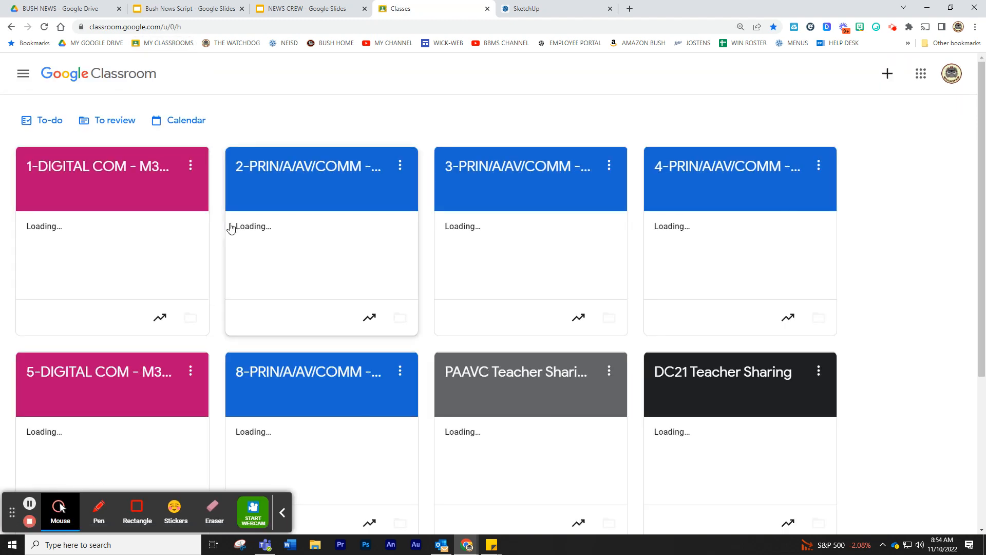
pyautogui.click(292, 171)
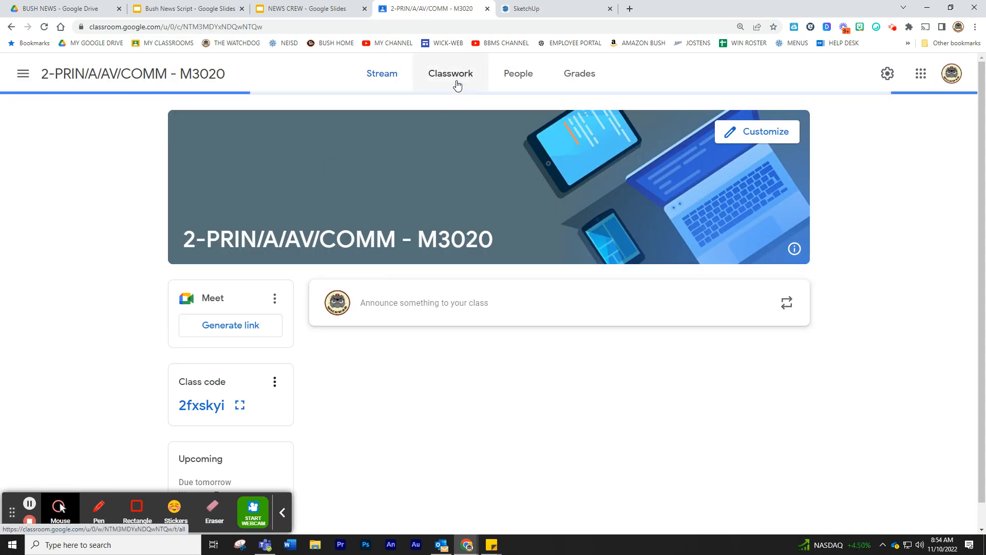
pyautogui.click(455, 78)
pyautogui.scroll(-10, 479, 411)
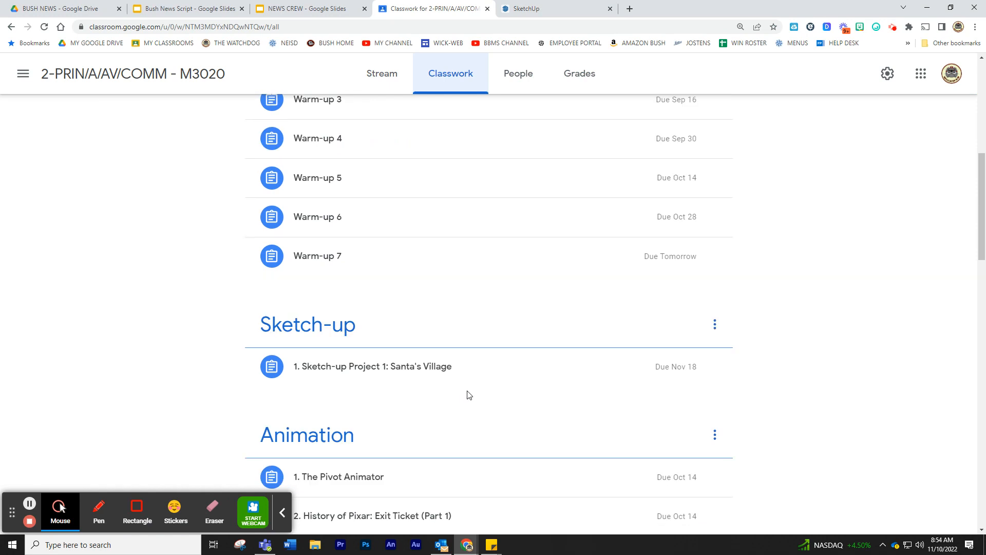
# - Expand Sketch-up Project 1: Santa's Village, read its requirements, then minimize Chrome
pyautogui.click(559, 281)
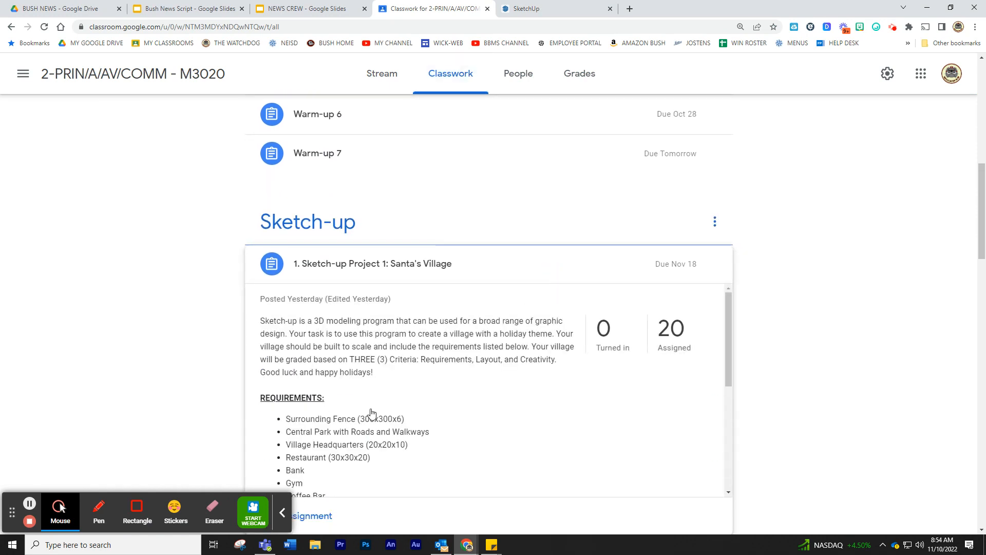
pyautogui.scroll(-3, 401, 392)
pyautogui.scroll(1, 401, 392)
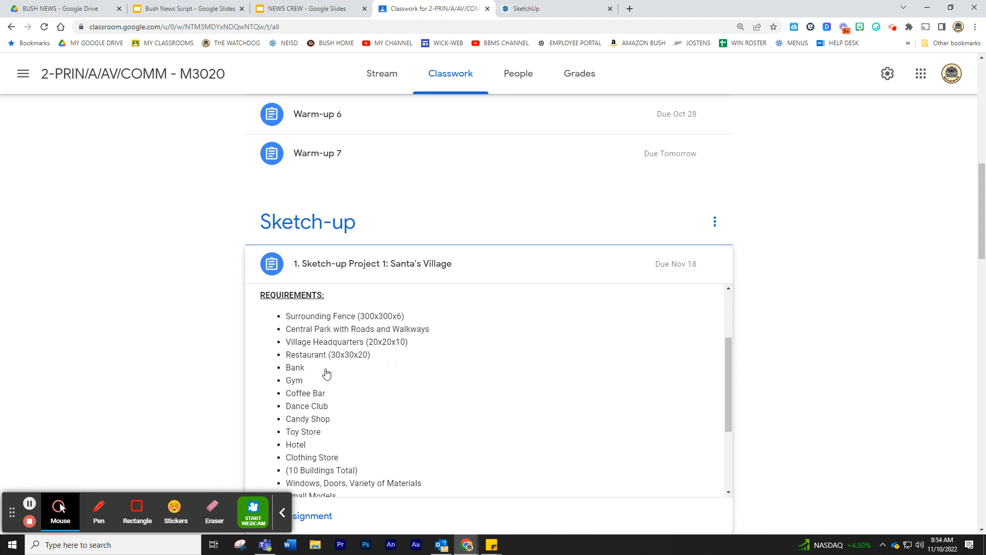
pyautogui.scroll(-1, 327, 379)
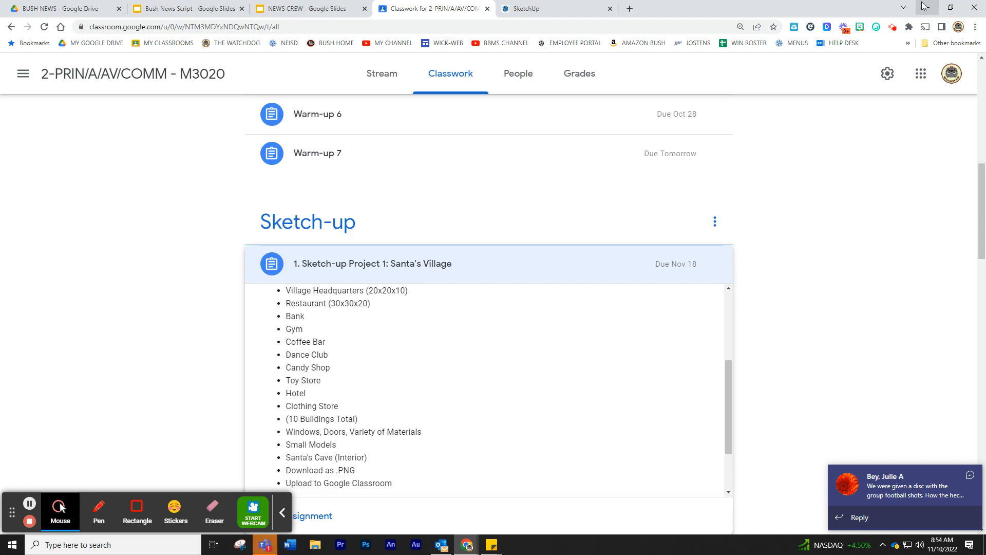
pyautogui.click(925, 6)
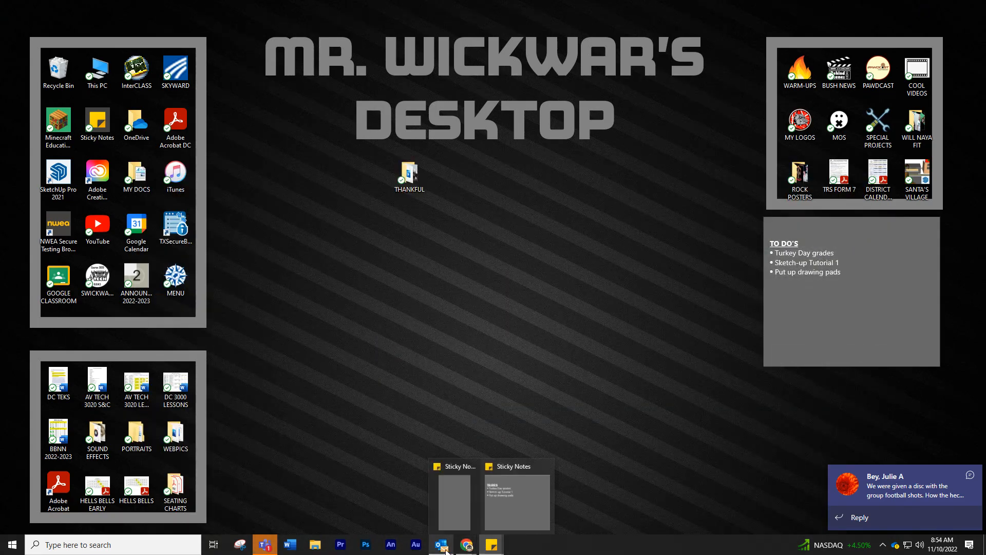
pyautogui.moveTo(466, 546)
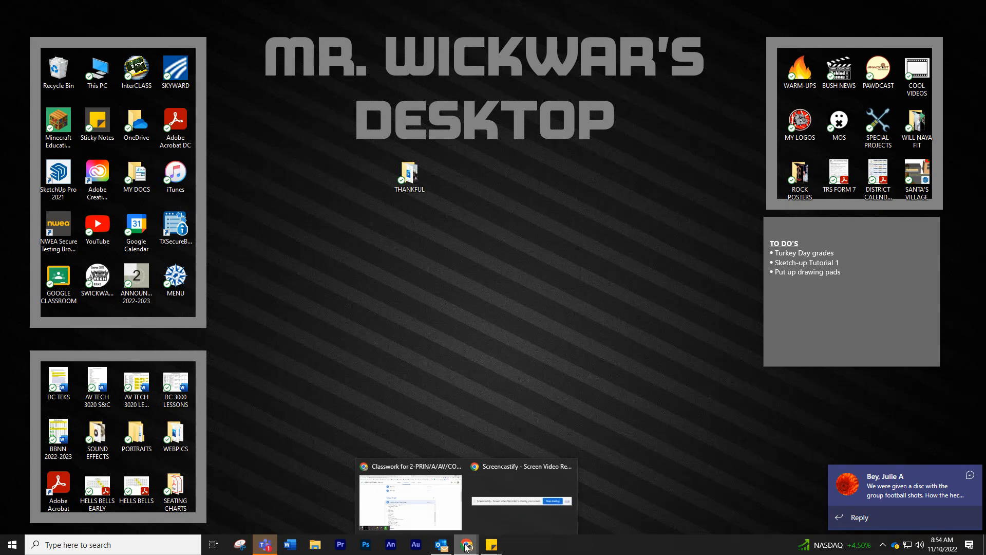